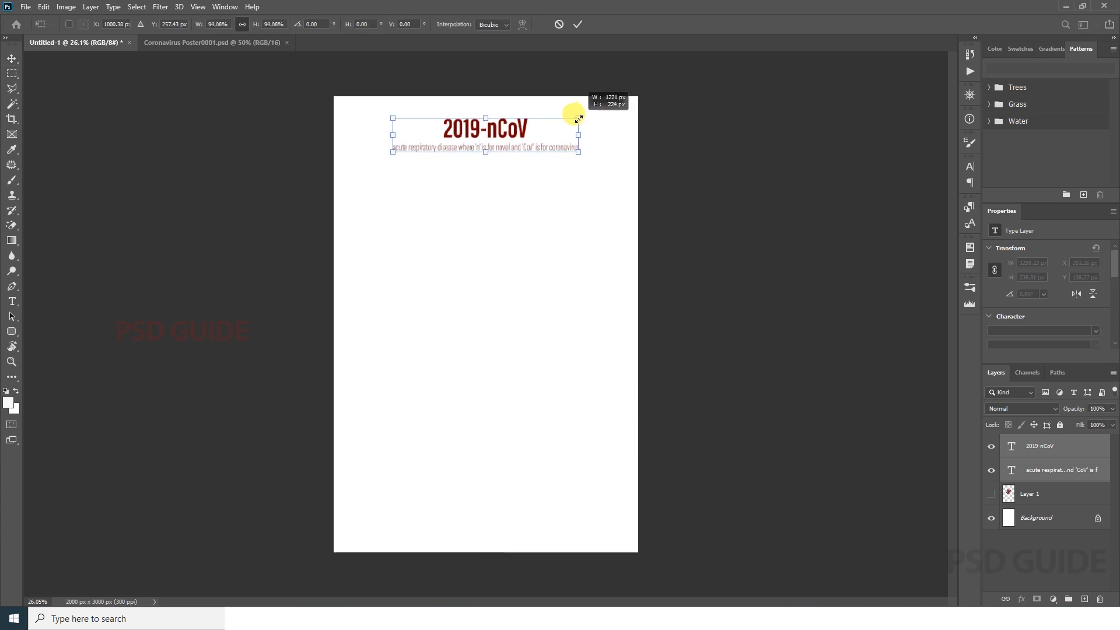
Step: Scale the 2019-nCoV title and its subtitle down to about 1153 px wide and centre them horizontally
left_click_drag(515, 155, 512, 156)
key("Return")
left_click(267, 27)
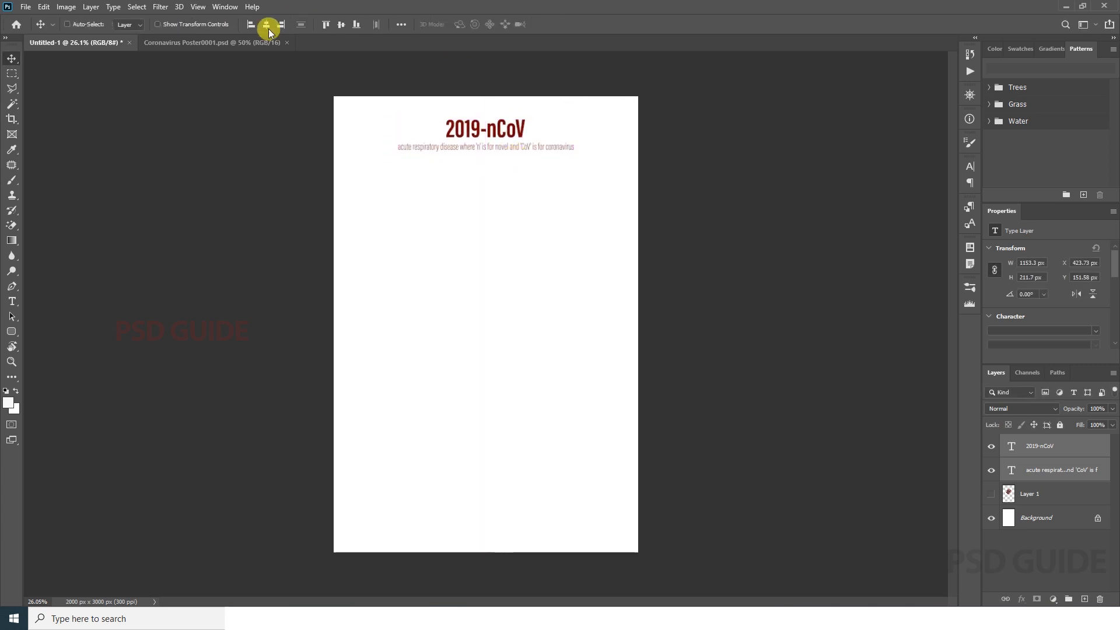
Step: Show the Layer 1 virus image, move it down to mid-page, and enlarge it to about 127.8%
left_click(992, 491)
left_click(1030, 494)
left_click_drag(505, 255, 508, 299)
key("ctrl+t")
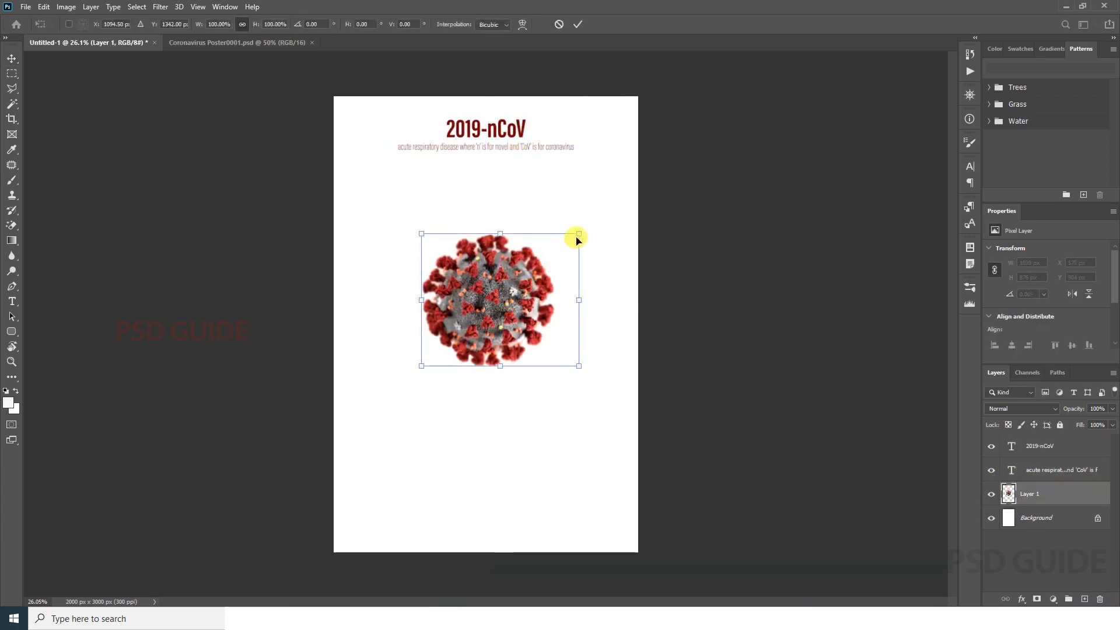
left_click_drag(579, 234, 593, 210)
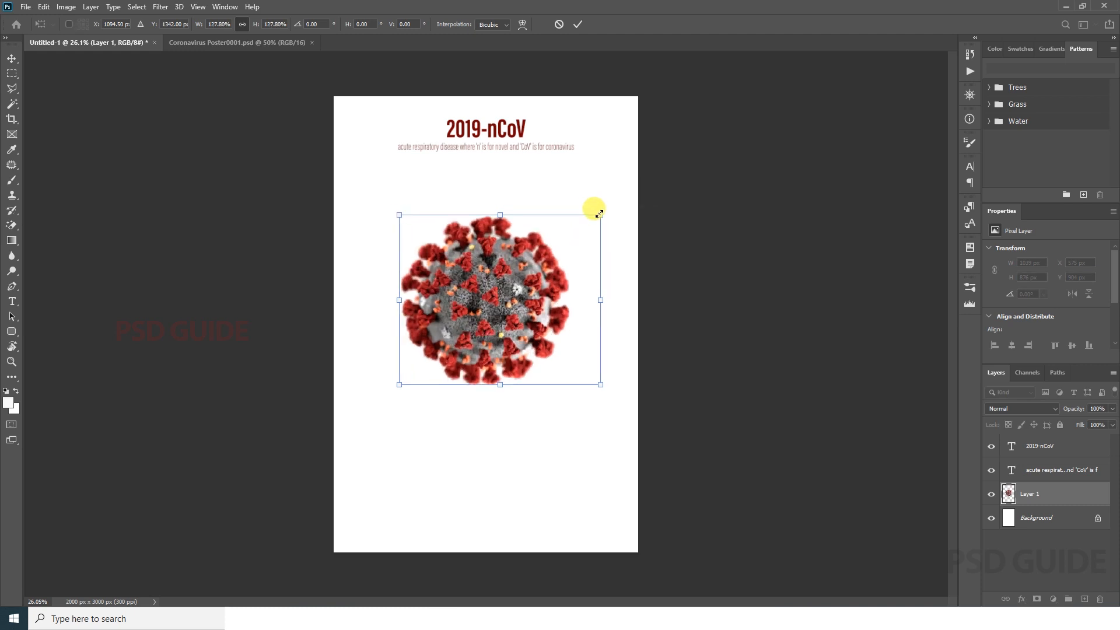
key("Return")
Step: Duplicate the virus into the page's lower-left corner and apply a 36.0-pixel Gaussian Blur to the copy
left_click_drag(479, 308, 425, 464)
left_click(161, 7)
mouse_move(167, 138)
left_click(333, 183)
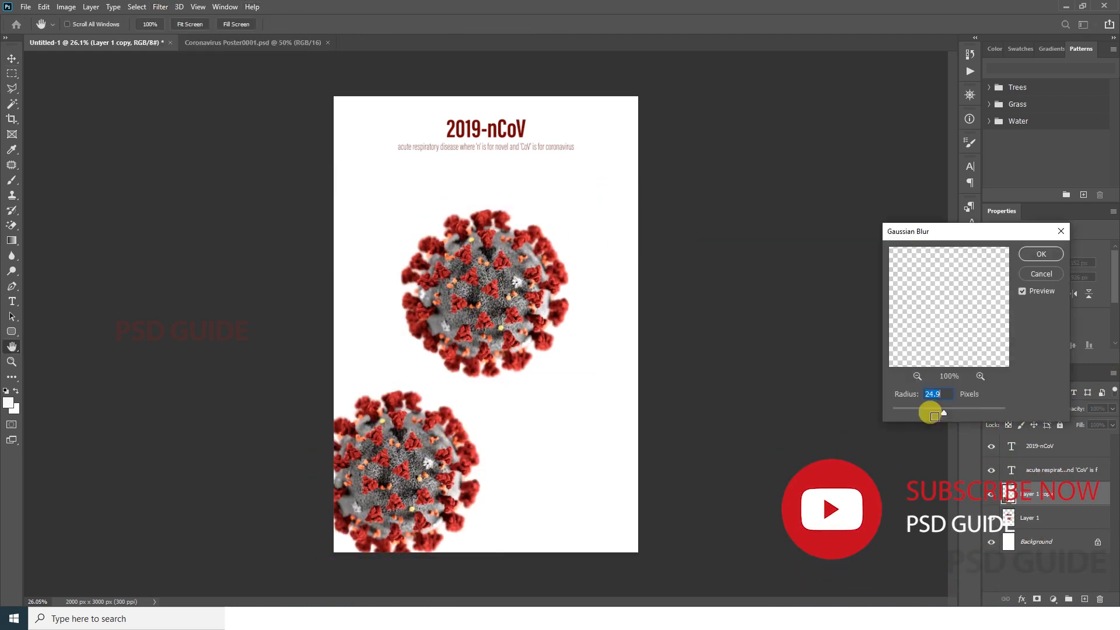
left_click_drag(930, 407, 948, 416)
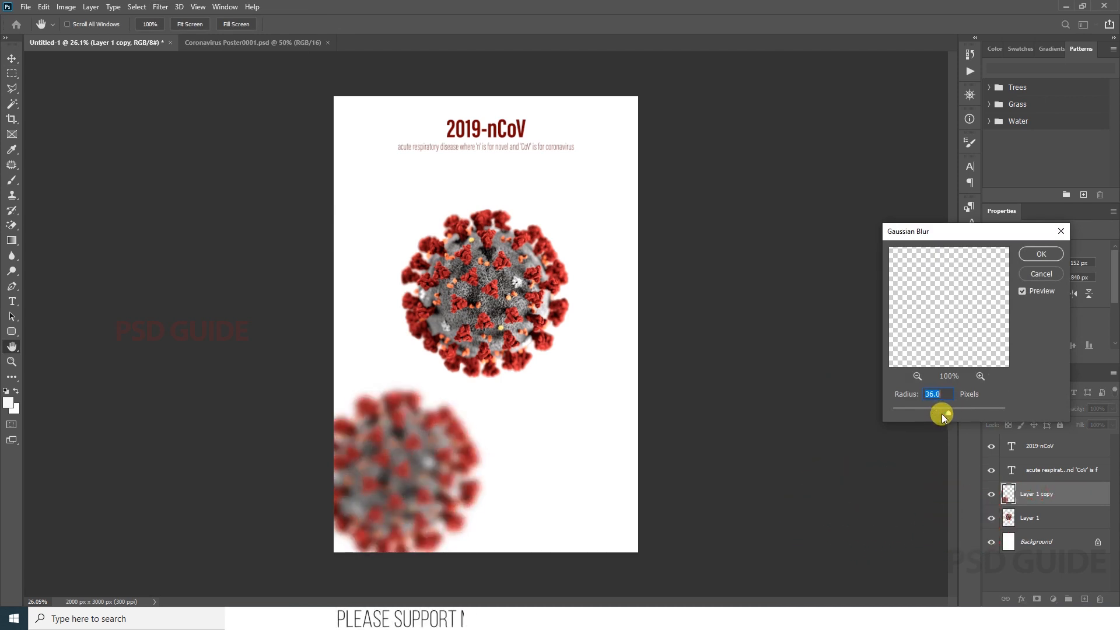
key("Return")
Step: Place blurred virus copies in the page's two upper corners and shift the sharp central virus down slightly
left_click_drag(442, 470, 710, 156)
left_click_drag(514, 316, 513, 341)
left_click(603, 137, "ctrl")
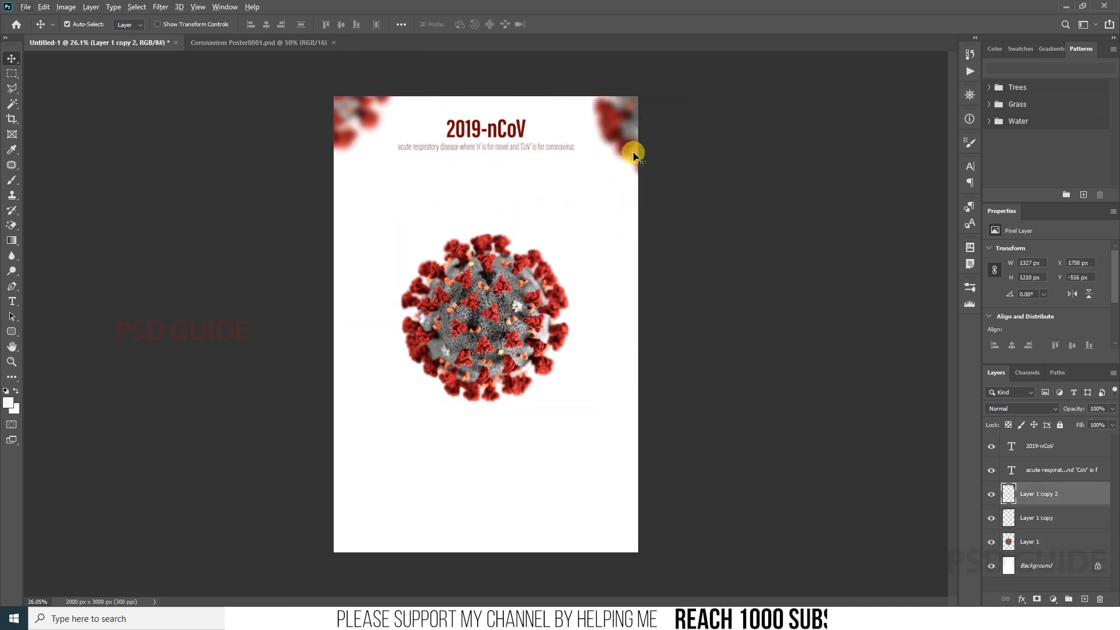
Step: Add a blurred virus copy about 831 px wide at the page's lower-right corner and raise the central virus
left_click_drag(633, 157, 604, 512)
key("ctrl+t")
left_click_drag(761, 408, 698, 472)
left_click_drag(685, 496, 624, 441)
key("ctrl+z")
left_click_drag(568, 476, 595, 536)
key("Return")
left_click(490, 318, "ctrl")
left_click_drag(489, 318, 490, 282)
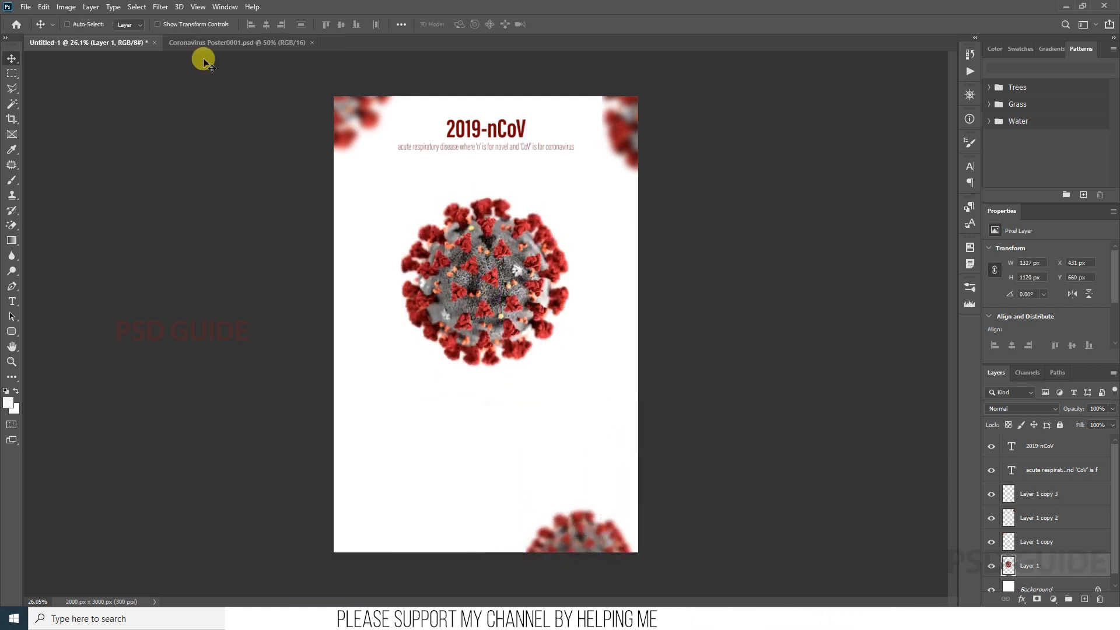
Step: Switch to the Coronavirus Poster0001.psd document and select the STOP CORONAVIRUS heading and the paragraph beneath it
left_click(205, 44)
mouse_move(530, 380)
left_mouse_down()
mouse_move(516, 374)
mouse_move(544, 363)
left_mouse_up()
key("ctrl+z")
scroll(1081, 478, "down", 2)
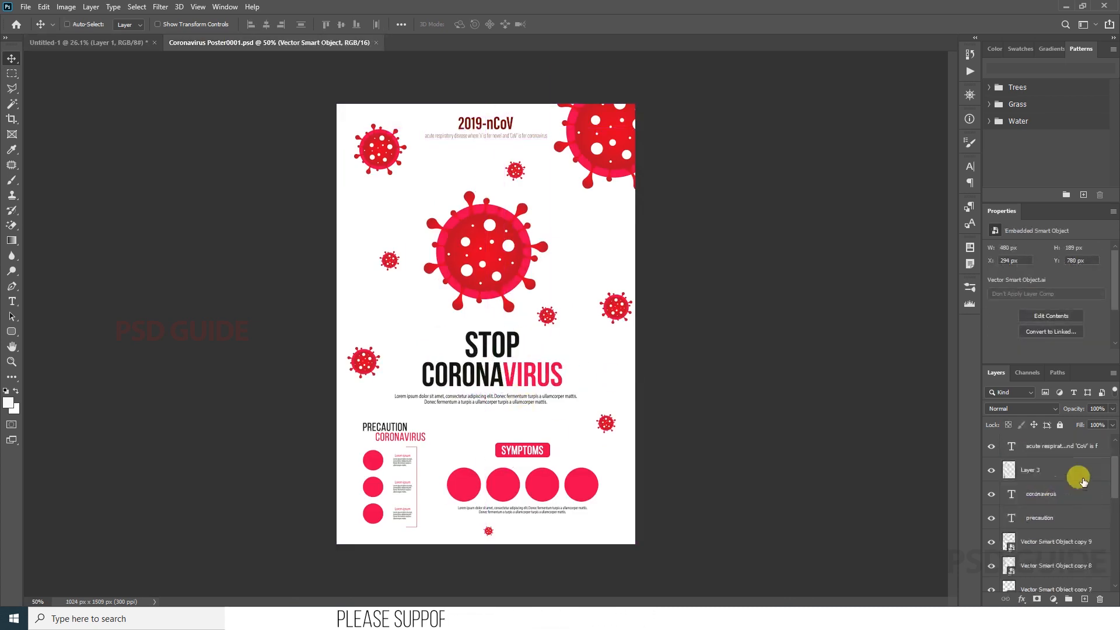
left_click(1037, 540, "ctrl")
left_click(1057, 539, "ctrl")
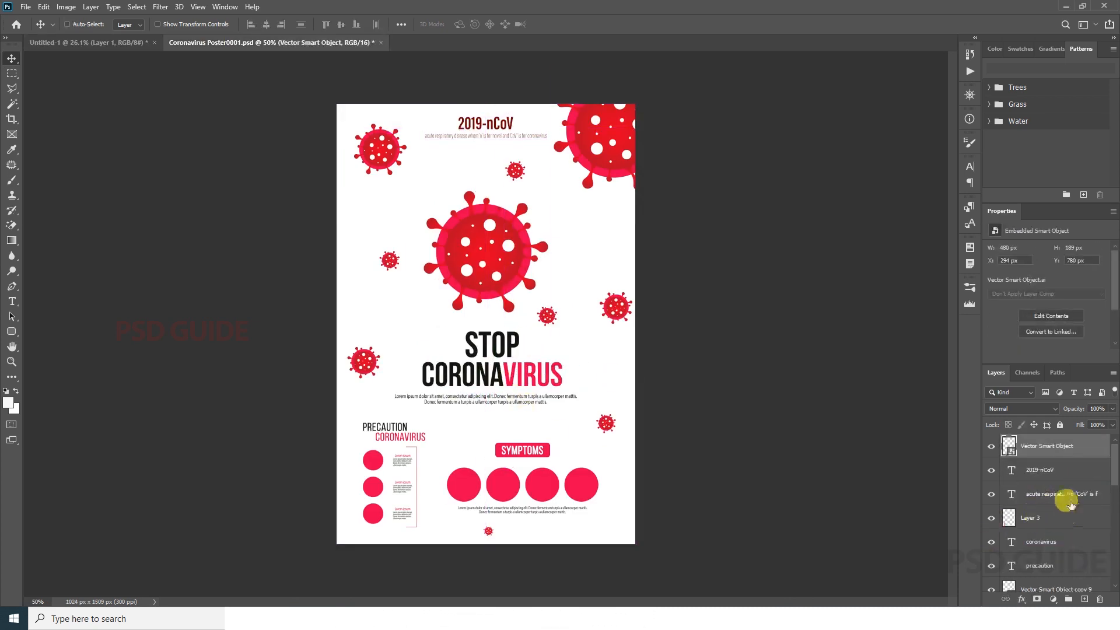
left_click(513, 401)
key("ctrl+space")
left_click_drag(513, 385, 567, 411)
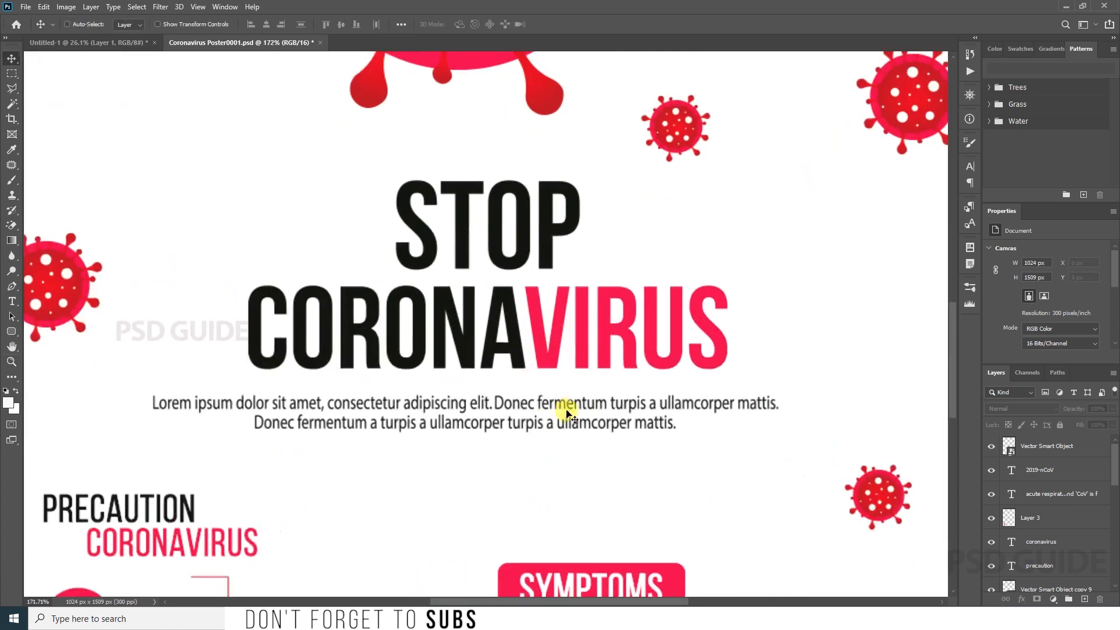
right_click(571, 401)
right_click(567, 403)
left_click(583, 414)
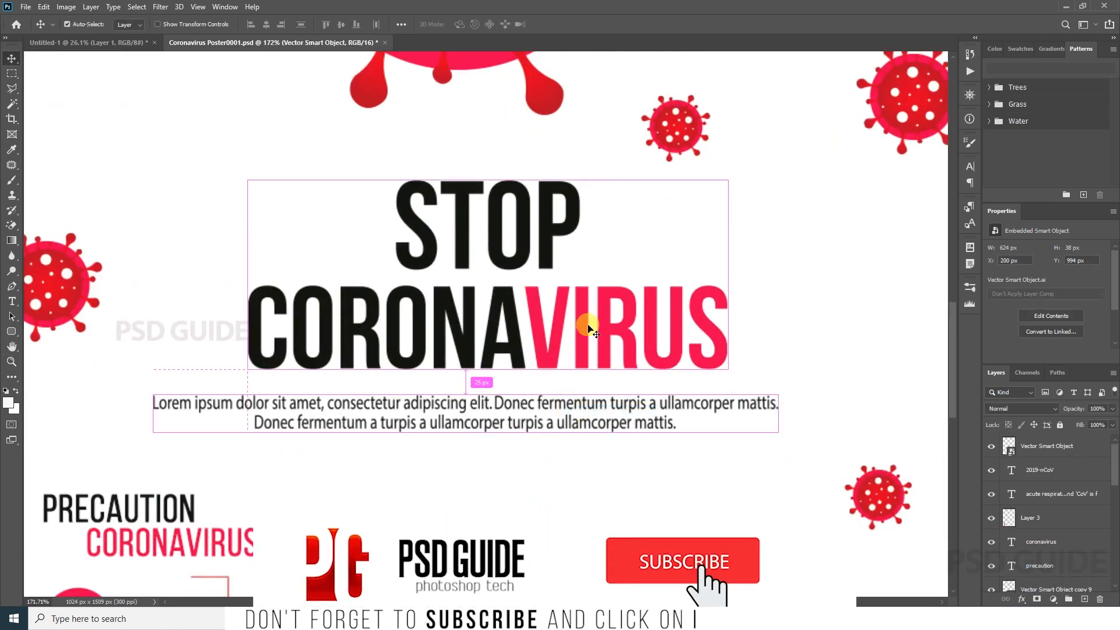
Step: Copy the selected heading and paragraph into the Untitled-1 document, accepting the different bit depth
left_click_drag(580, 320, 583, 264)
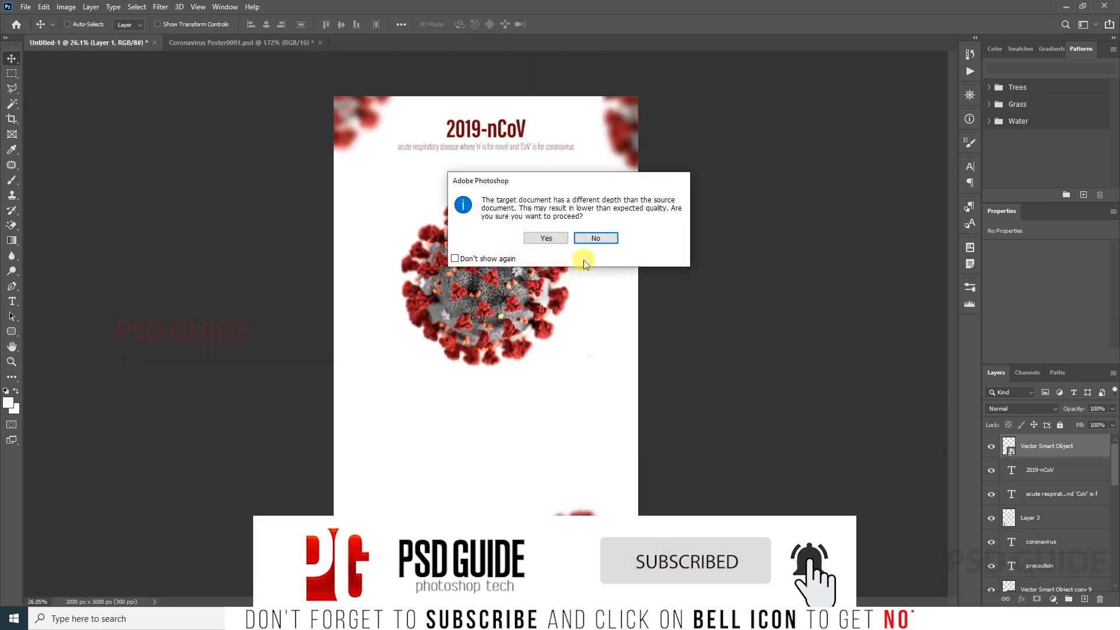
left_click(593, 242)
left_click(233, 42)
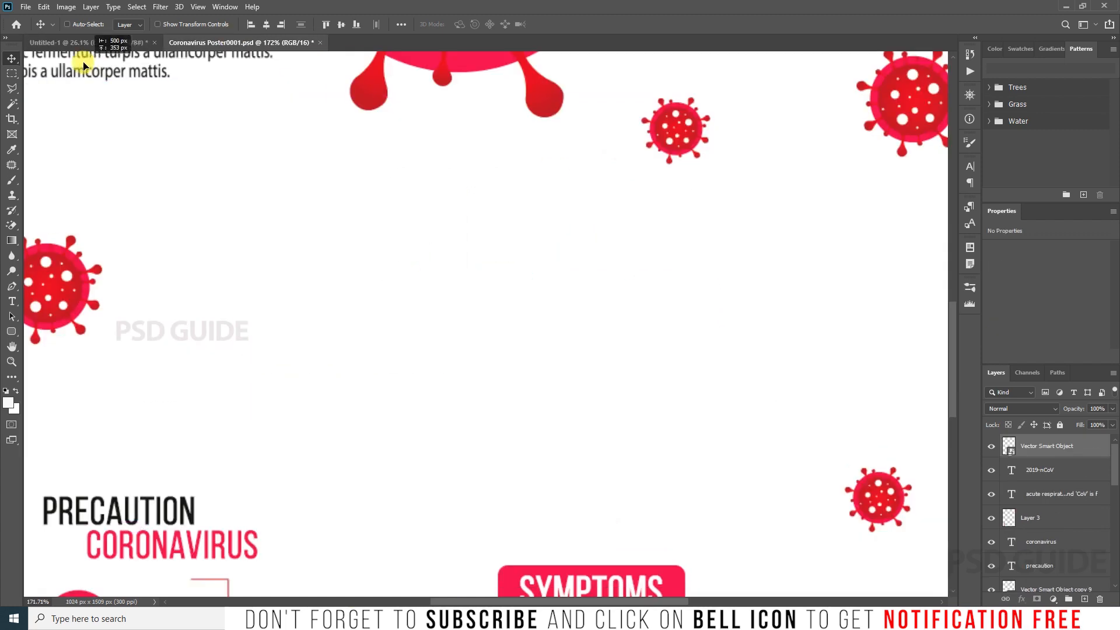
left_click_drag(86, 42, 603, 305)
left_click(546, 238)
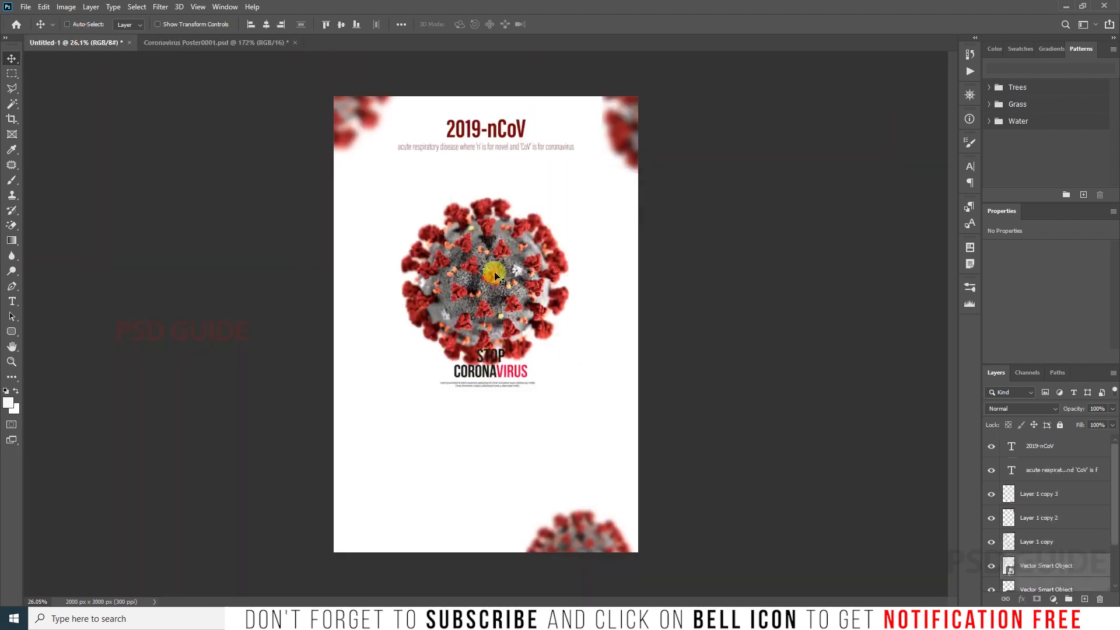
Step: Move the STOP CORONAVIRUS heading and paragraph below the virus and enlarge them to about 175.8%
left_click_drag(544, 354, 568, 364)
key("ctrl+t")
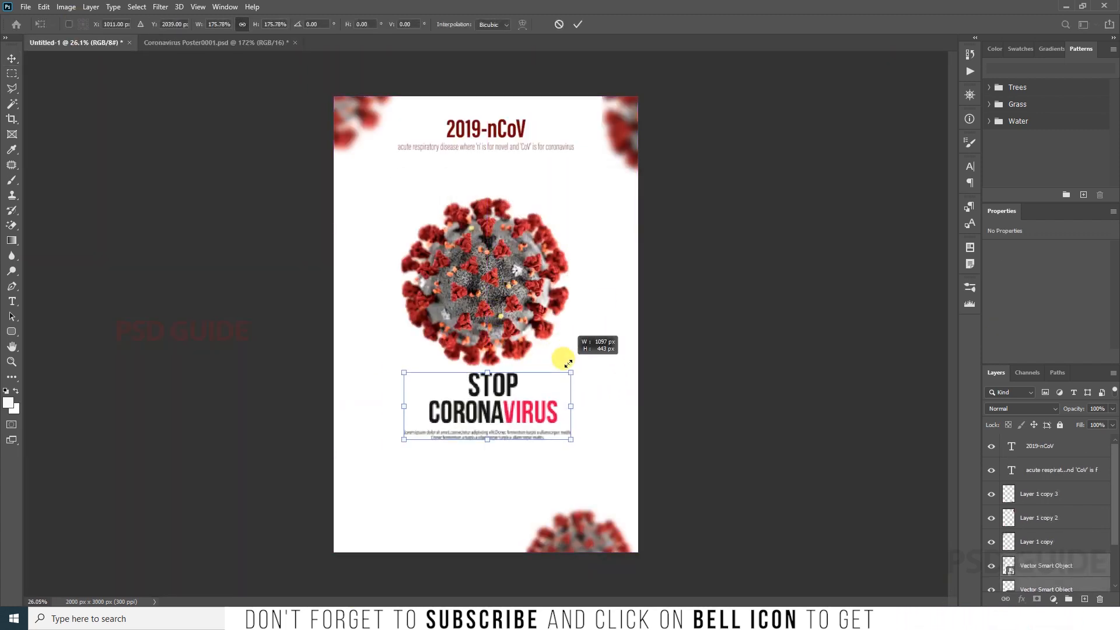
key("Return")
Step: Centre the heading and paragraph horizontally on the page and reposition the central virus above them
key("ctrl+a")
left_click_drag(475, 291, 489, 279)
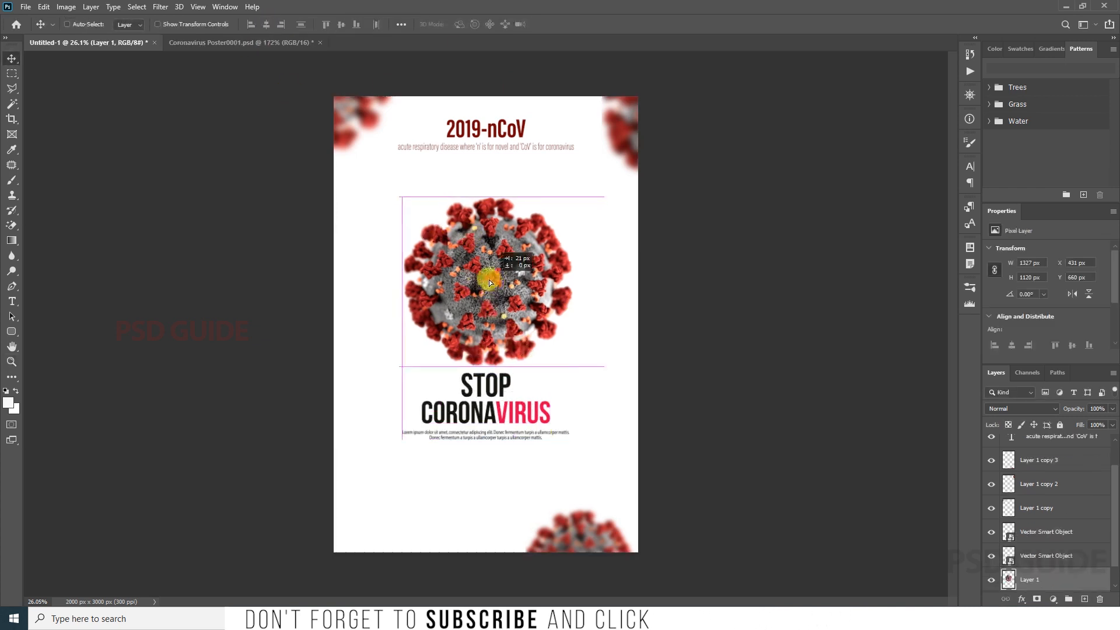
left_click_drag(506, 318, 506, 299)
Step: Select the heading and paragraph smart objects, enlarge them together, and adjust their position below the virus
left_click_drag(467, 510, 962, 448)
left_click(1063, 526)
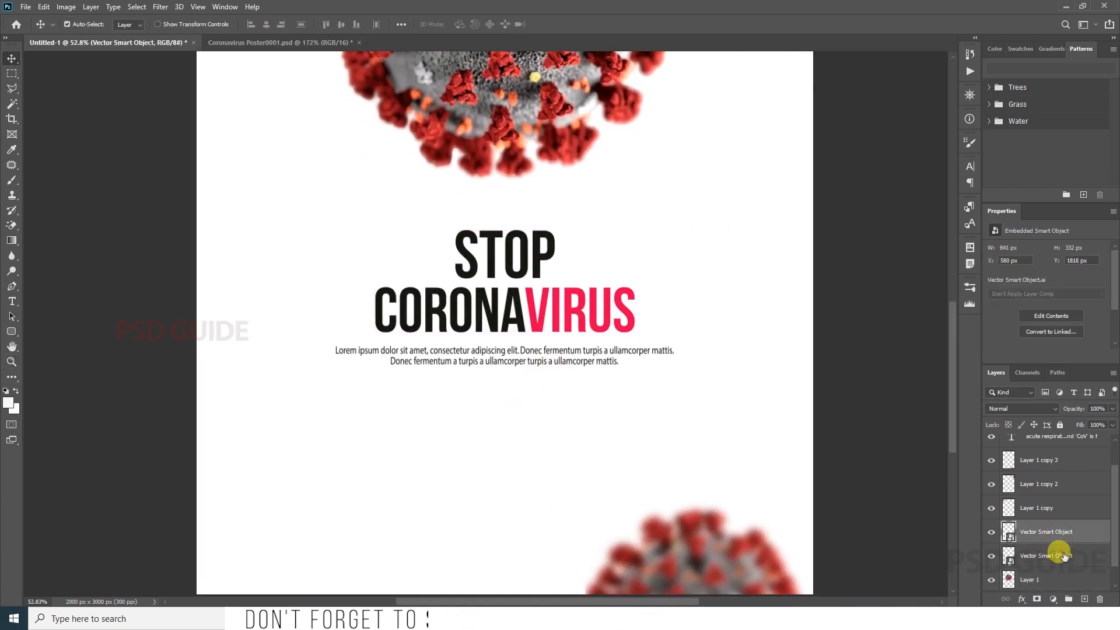
left_click(1059, 552, "ctrl")
left_click_drag(571, 293, 571, 271)
key("ctrl+t")
left_click_drag(674, 345, 701, 355)
key("Return")
left_click_drag(615, 303, 615, 325)
Step: Scale only the STOP CORONAVIRUS heading to about 929 px wide and nudge it to the right
right_click(547, 328)
left_click(569, 335)
key("ctrl+t")
left_click_drag(656, 219, 647, 222)
key("Return")
key("ctrl+0")
key("Right")
key("Right")
key("Right")
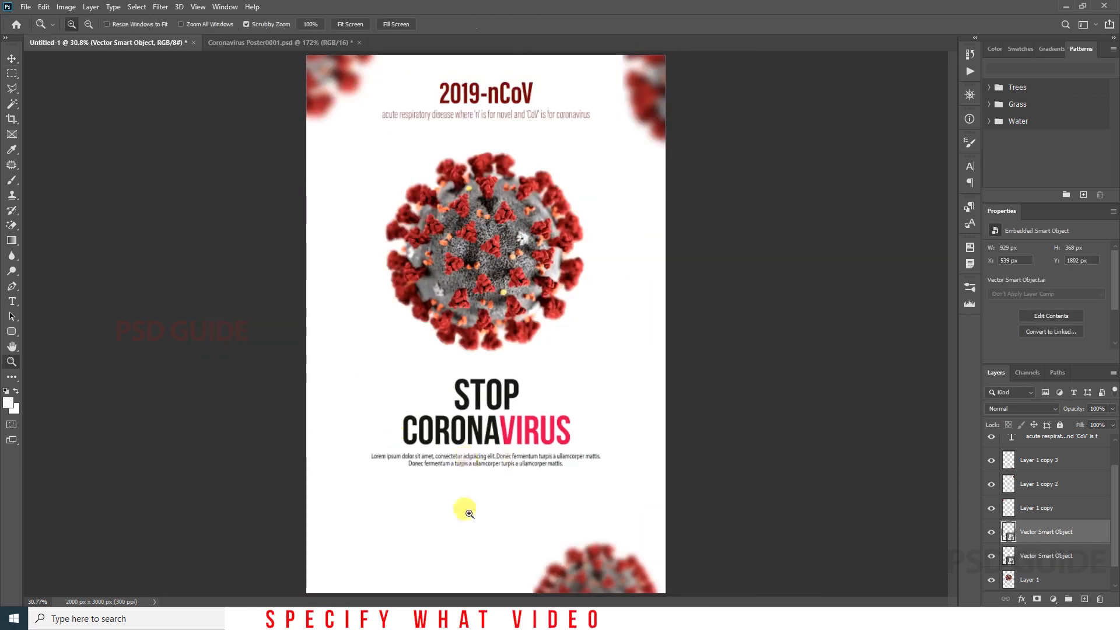
Step: Enlarge the heading and paragraph together until they nearly span the page, and centre them horizontally
left_click_drag(470, 514, 525, 439)
key("v")
left_click(586, 453, "shift")
key("ctrl+t")
left_click_drag(597, 367, 630, 343)
key("Return")
left_click_drag(580, 413, 579, 416)
key("ctrl+a")
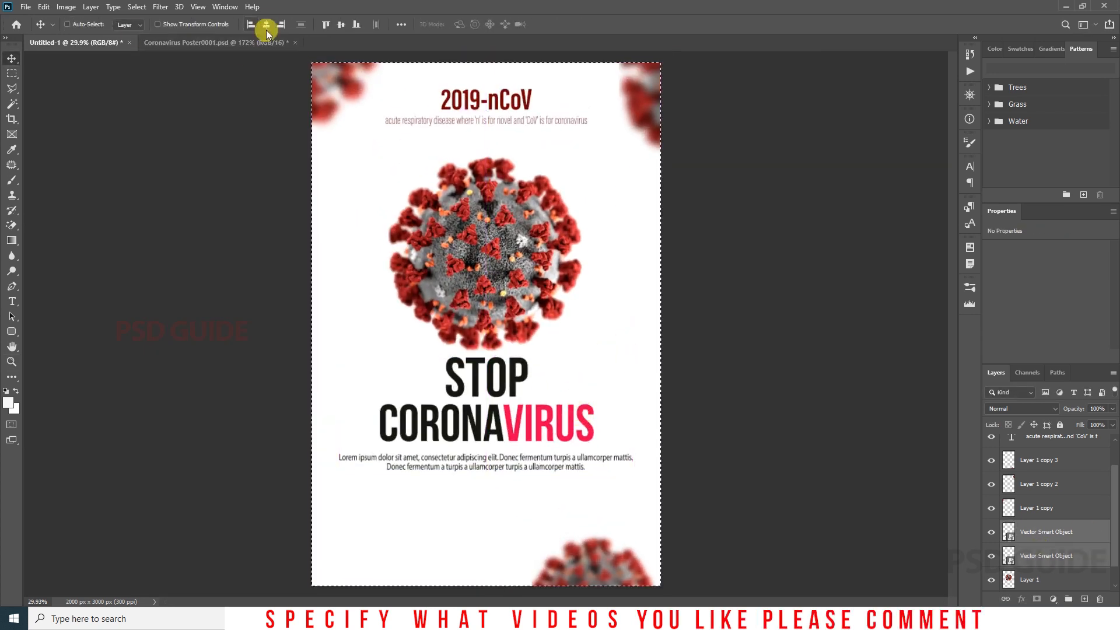
left_click(266, 25)
key("ctrl+d")
Step: Resize the paragraph to about 1313 px wide and move it up close beneath the heading
left_click(1048, 555)
left_click(991, 557)
left_click(991, 557)
key("ctrl+t")
left_click_drag(633, 442, 590, 450)
key("Return")
key("shift+Up")
key("shift+Up")
key("shift+Up")
key("shift+Up")
key("shift+Up")
key("shift+Up")
key("shift+Up")
key("shift+Up")
key("shift+Up")
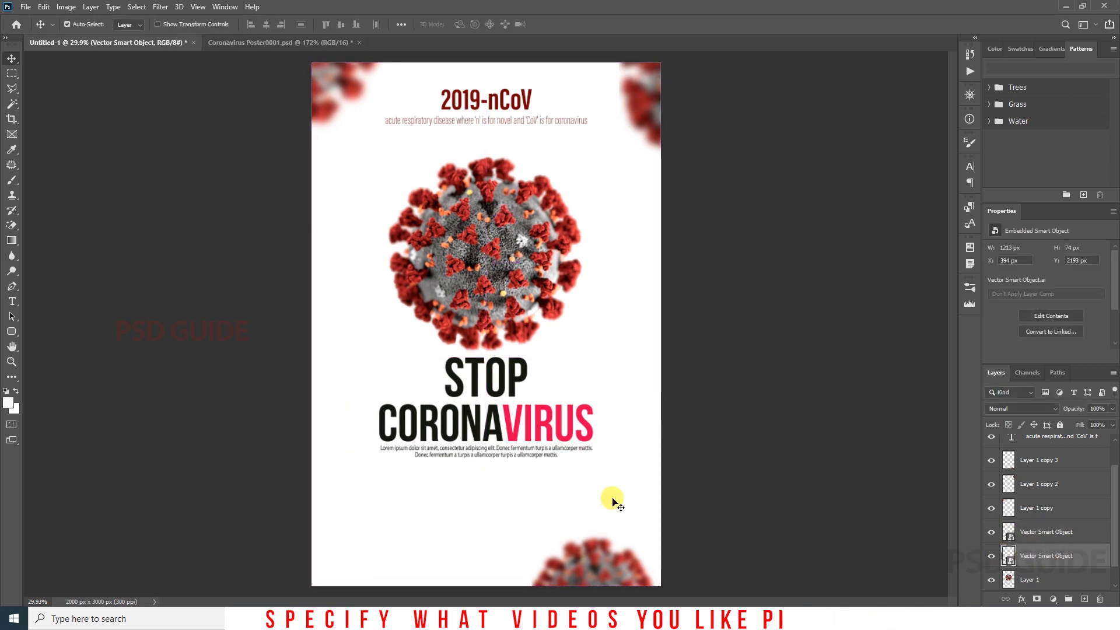
key("ctrl+t")
left_click_drag(602, 459, 603, 459)
key("Return")
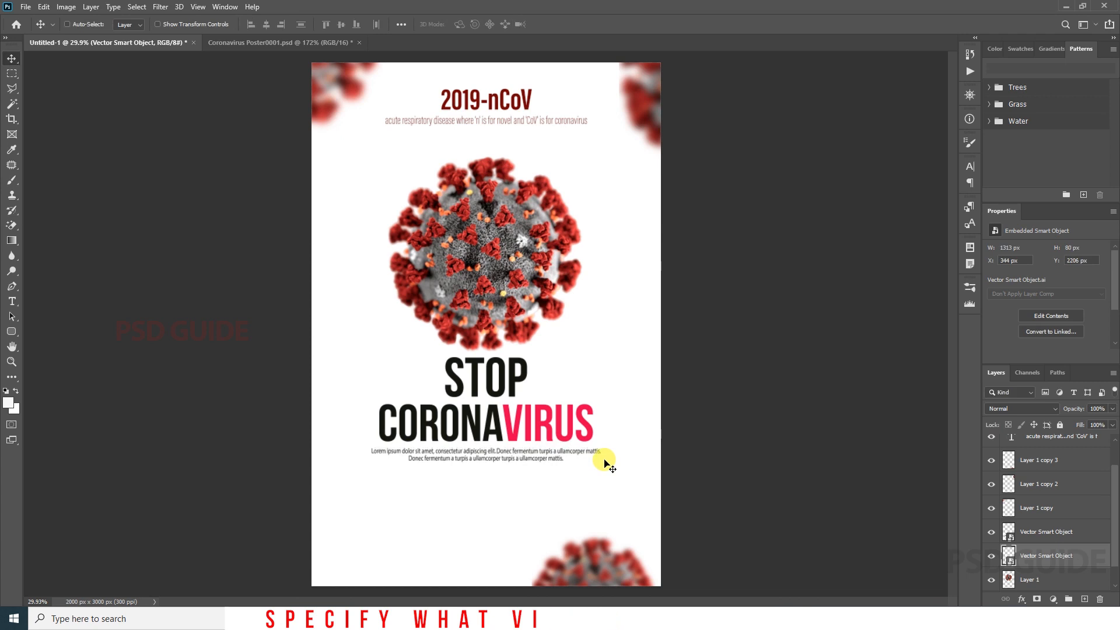
Step: Copy the SYMPTOMS text, its rounded rectangle, and the Group 1 circles from Coronavirus Poster0001.psd into Untitled-1, accepting the depth change
key("ctrl+Tab")
left_click_drag(309, 252, 653, 234)
left_click(537, 212, "ctrl")
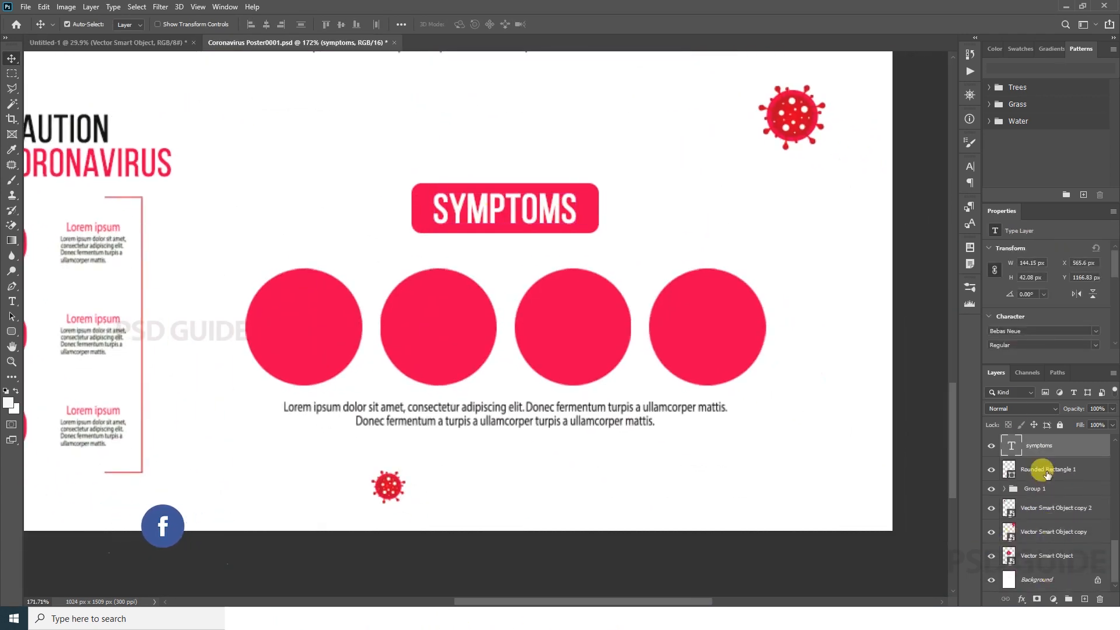
left_click(1011, 477)
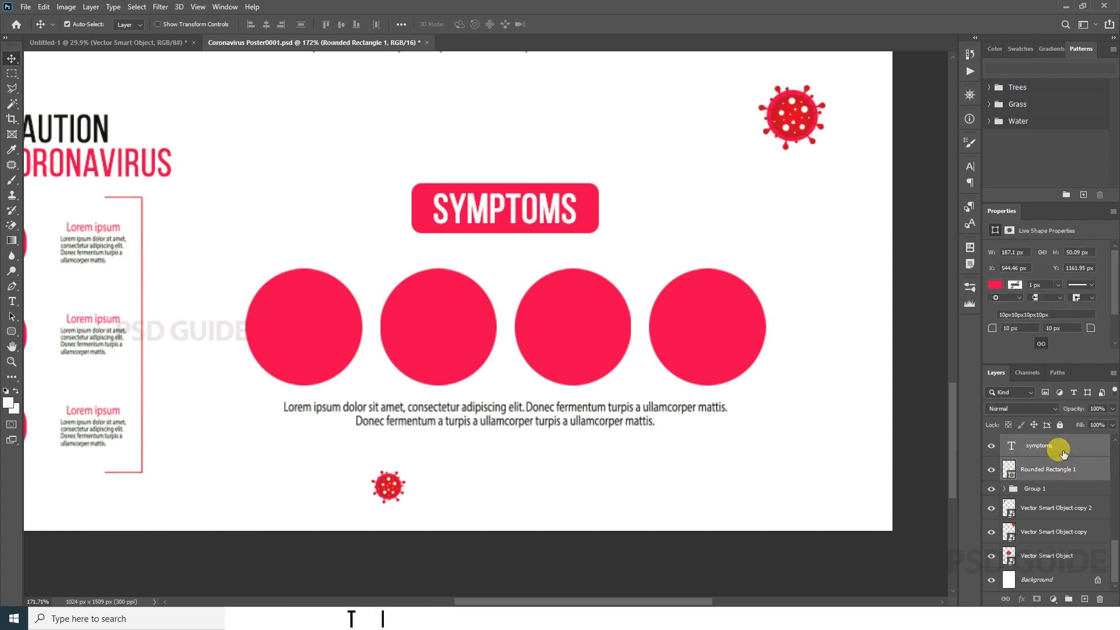
scroll(1060, 506, "up", 3)
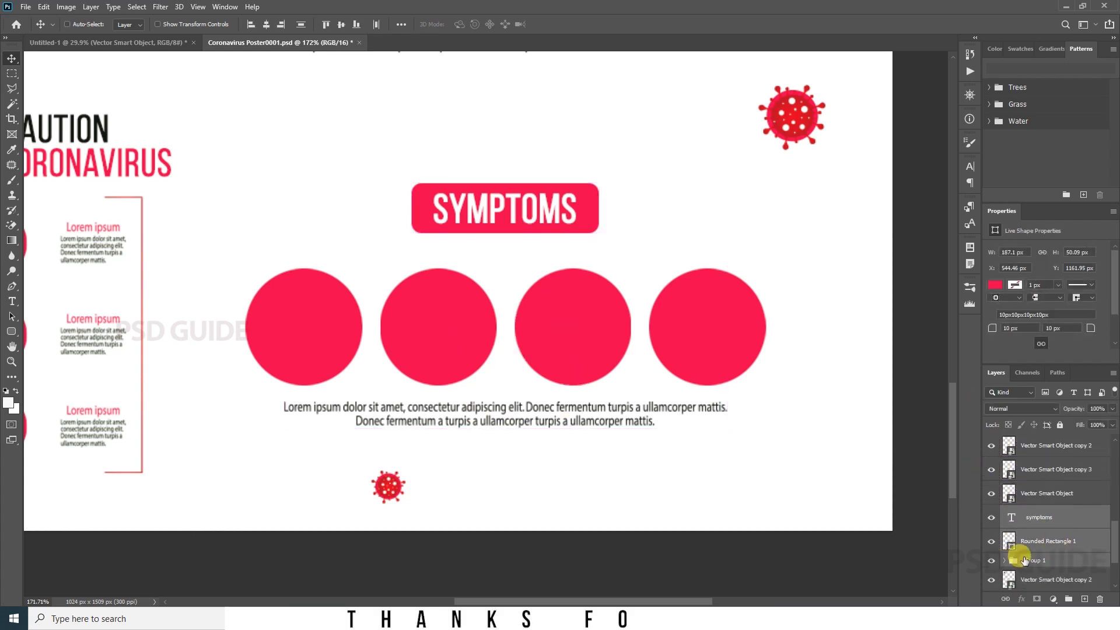
left_click_drag(591, 357, 482, 395)
left_click(546, 238)
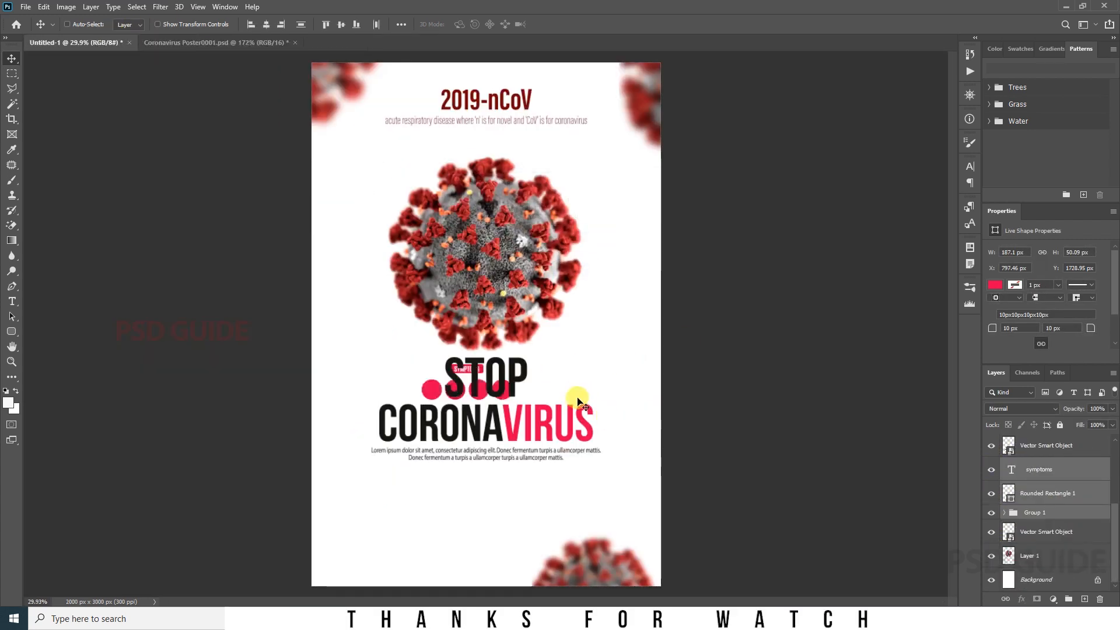
Step: Move the SYMPTOMS badge and circles below the paragraph, enlarge them to about 249.9%, and centre them horizontally
left_click_drag(558, 365, 567, 489)
key("ctrl+t")
left_click_drag(521, 490, 590, 465)
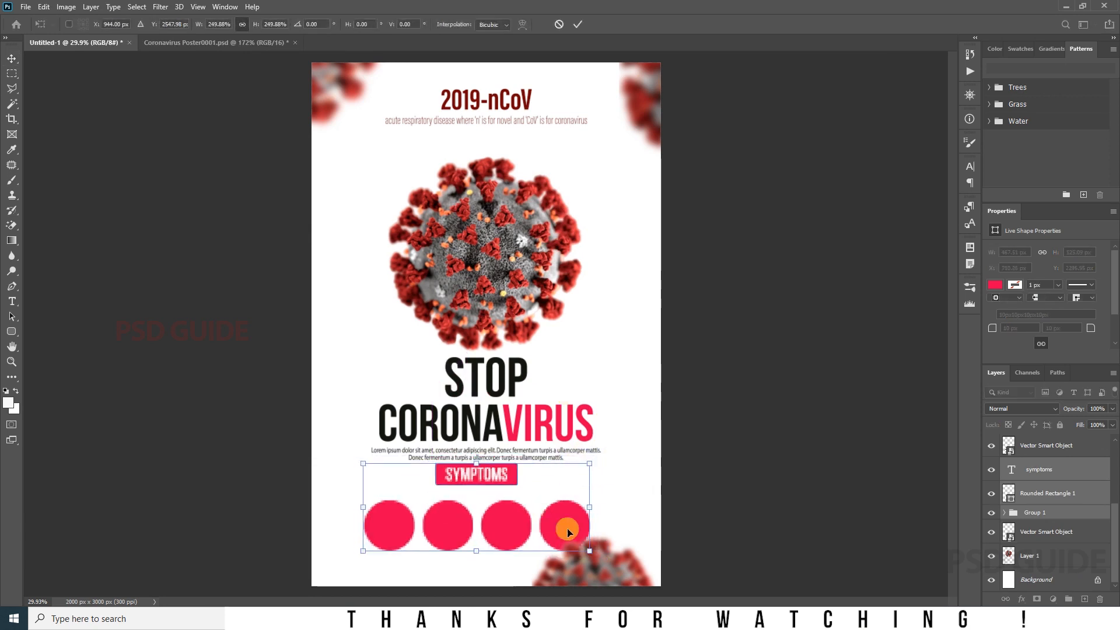
left_click_drag(567, 529, 567, 544)
key("Return")
key("ctrl+a")
left_click(268, 25)
key("ctrl+d")
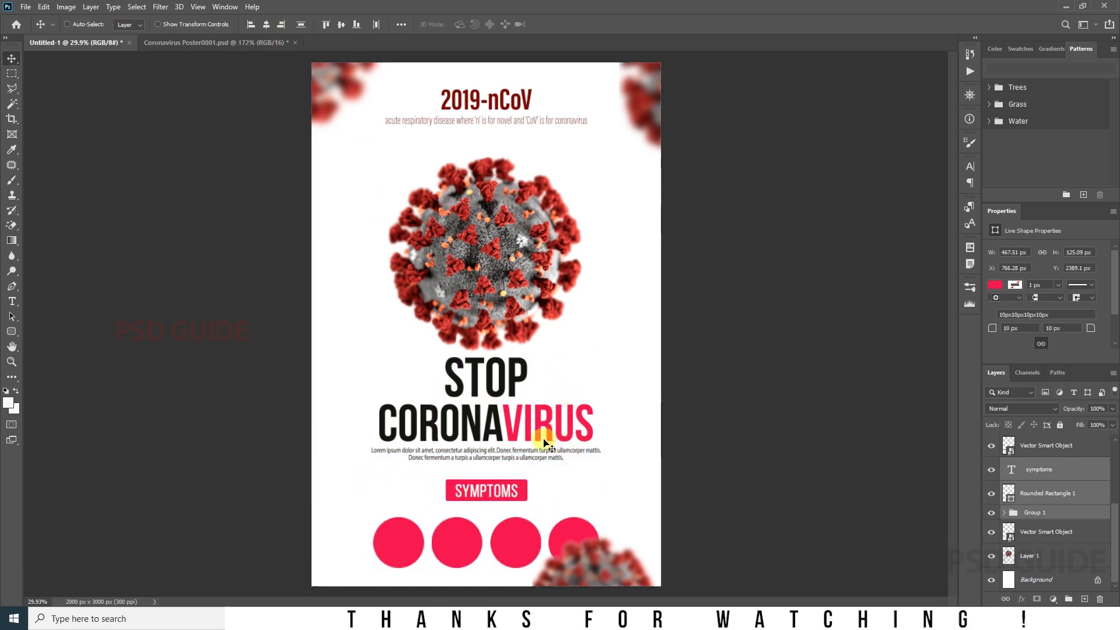
Step: Scale the SYMPTOMS badge and circles down to about 78.7% and adjust their vertical position
left_click_drag(507, 459, 528, 460)
key("ctrl+t")
left_click_drag(703, 345, 658, 377)
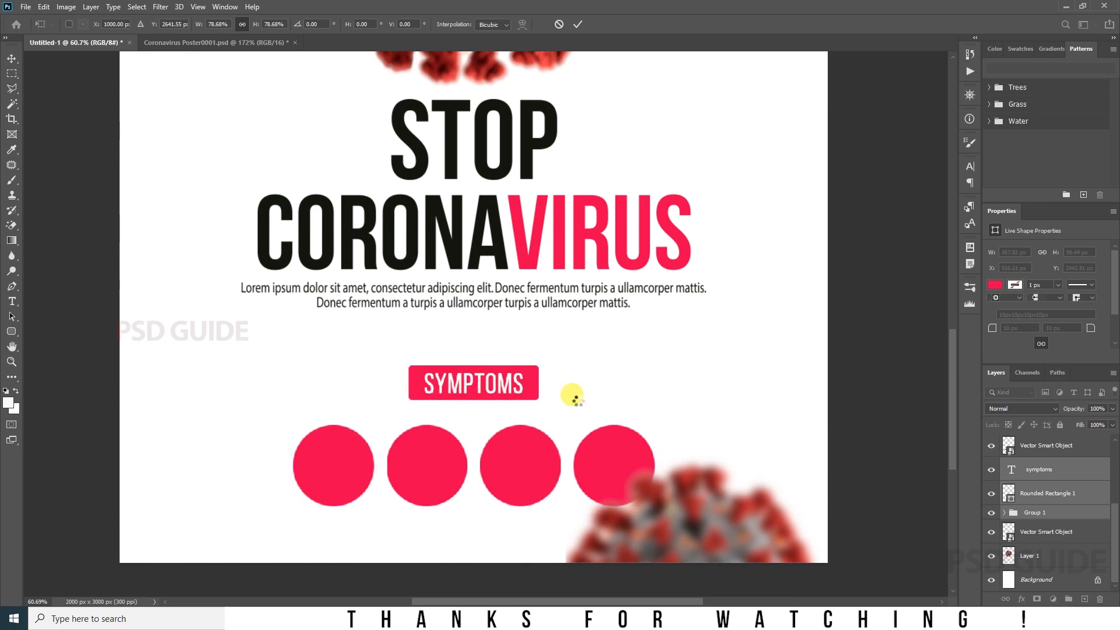
left_click_drag(572, 395, 574, 404)
left_click_drag(527, 475, 528, 465)
Step: Move the blurred lower-right virus further into the page corner, clear of the symptom circles
left_click_drag(714, 475, 714, 377)
left_click_drag(727, 413, 769, 408)
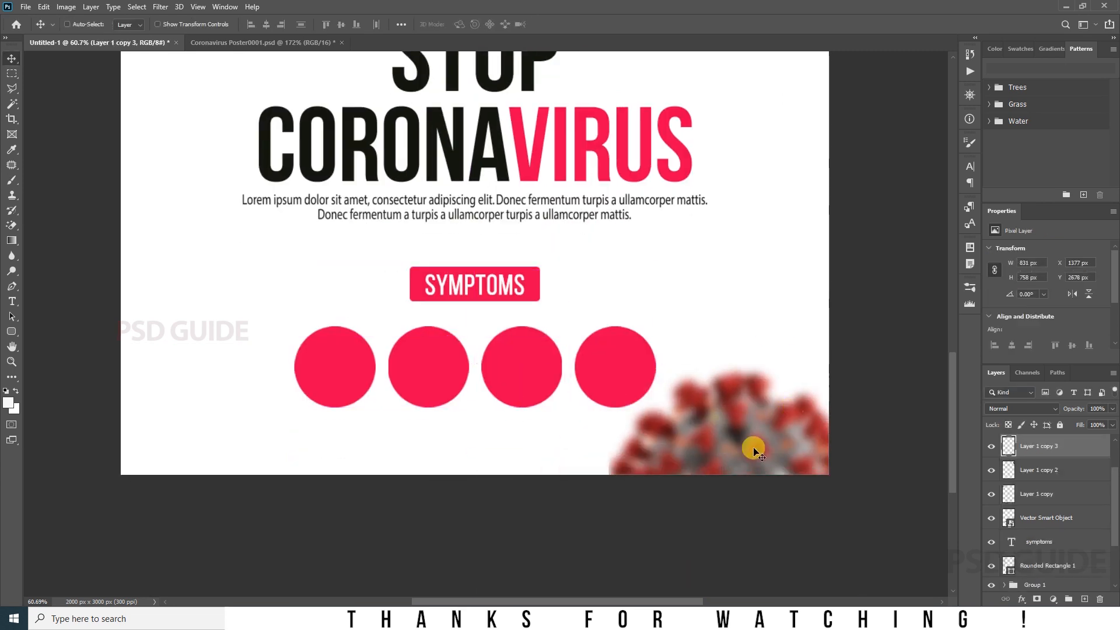
left_click_drag(753, 448, 767, 467)
left_click_drag(711, 385, 750, 422)
Step: Duplicate the blurred corner virus to the page's lower-left edge and set the copy's fill to 10%
left_click_drag(836, 497, 174, 277)
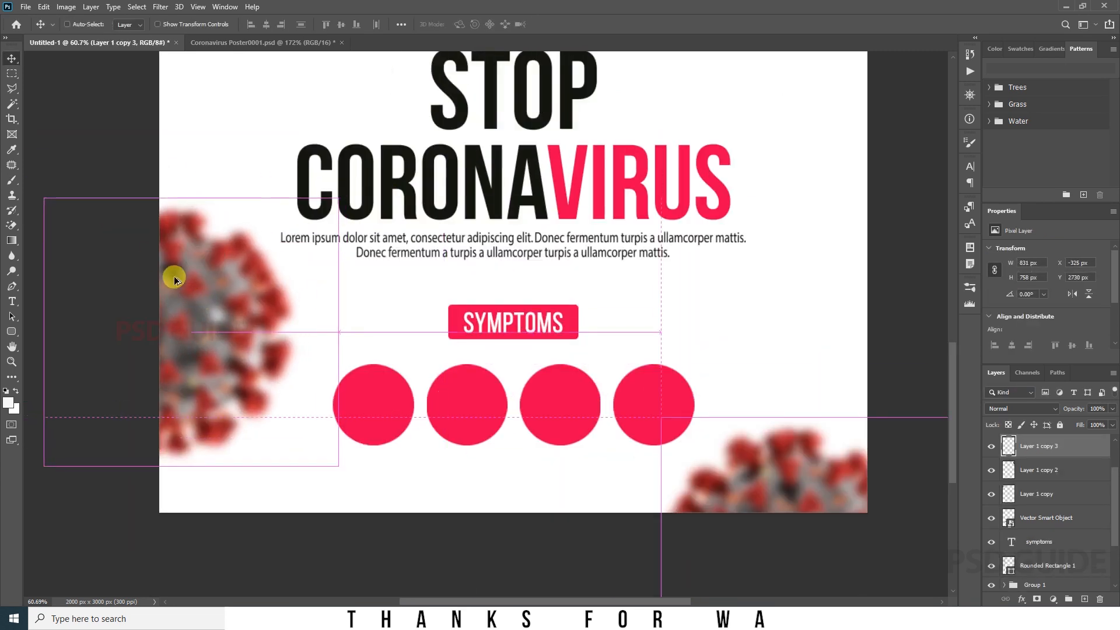
type("10")
key("Return")
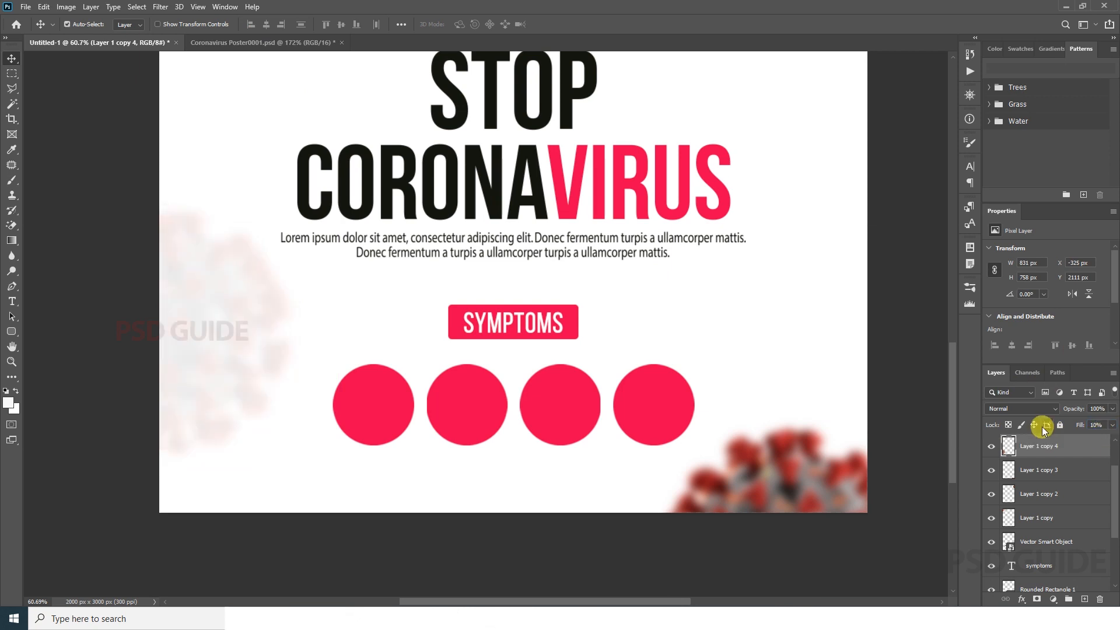
key("ctrl+0")
Step: Set the fill of the blurred lower-right virus, Layer 1 copy 3, to 50%
left_click_drag(565, 532, 579, 533)
left_click_drag(625, 575, 627, 482)
left_click(1044, 470)
left_click(1097, 422)
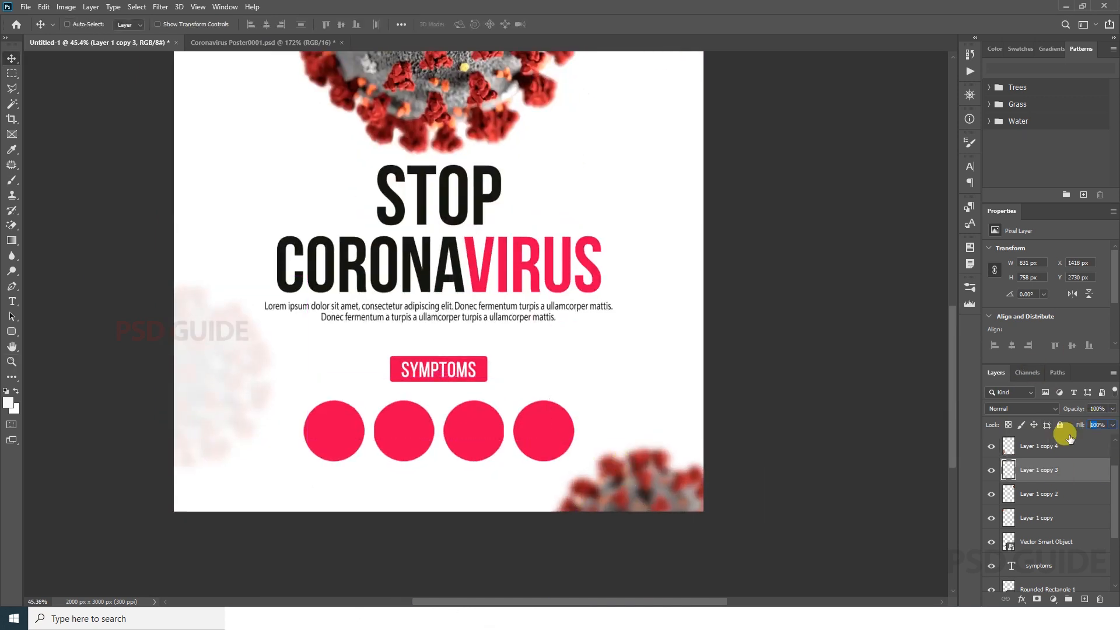
type("50")
key("Return")
Step: Scale down the SYMPTOMS badge and circles together, making the badge about 351 px wide, and move them lower
left_click(523, 435, "ctrl")
left_click(1004, 537)
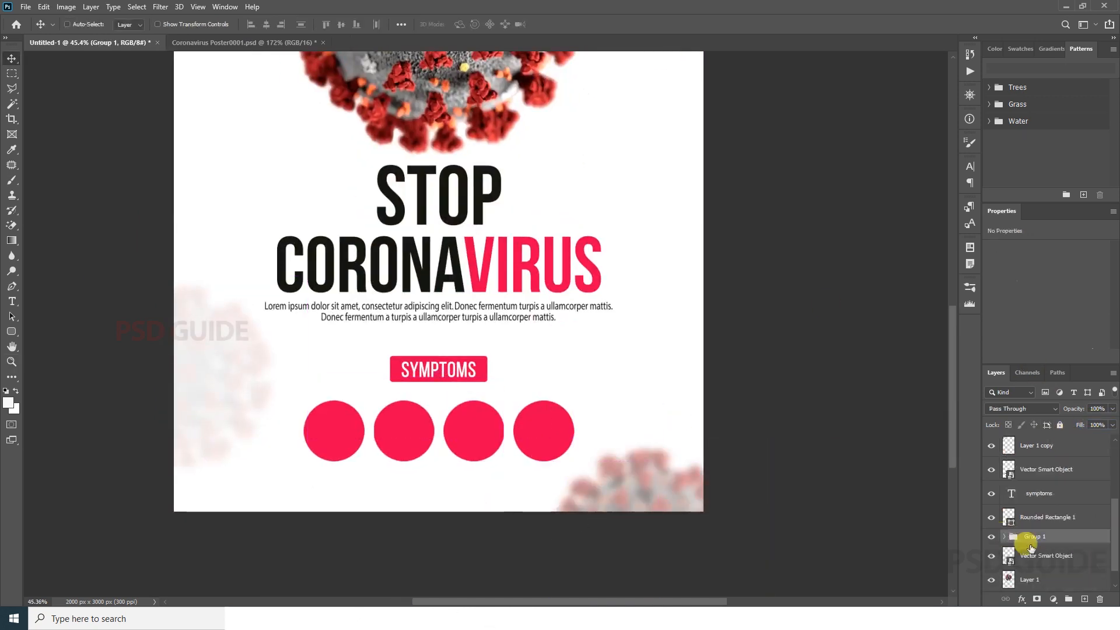
left_click(1050, 556, "ctrl")
left_click(1051, 495, "shift")
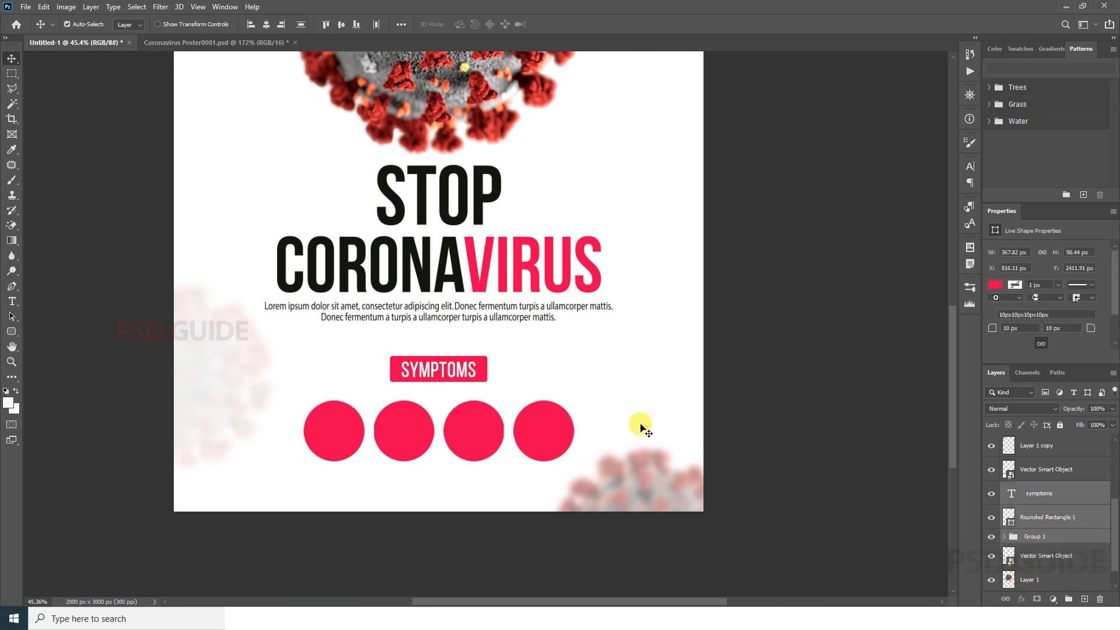
left_click_drag(531, 364, 568, 364)
key("ctrl+t")
key("Return")
key("ctrl+0")
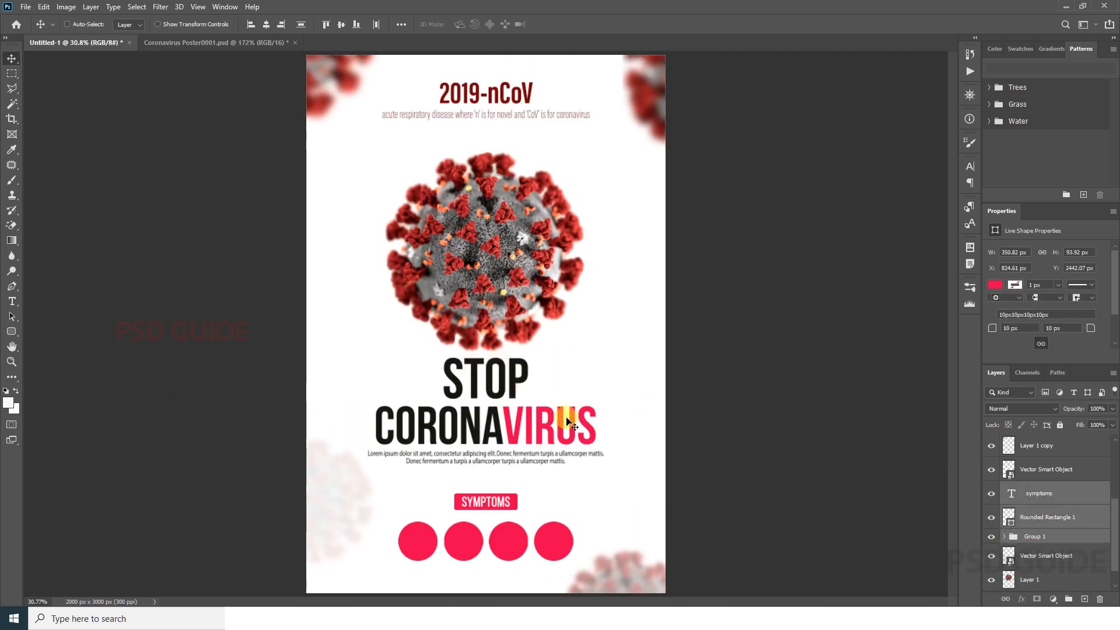
Step: Replace the 2019-nCoV title text with "Home Quarantine" and centre it horizontally on the page
left_click(697, 328)
key("z")
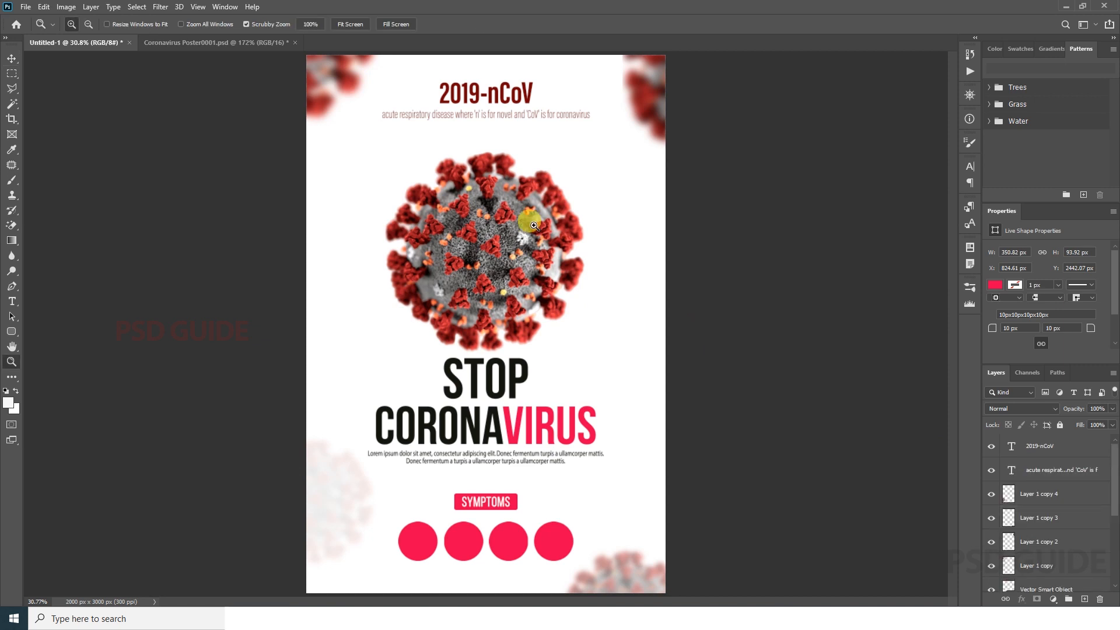
left_click_drag(483, 97, 518, 240)
key("t")
left_click(506, 228)
key("End")
key("ctrl+a")
type("Home Quarantine")
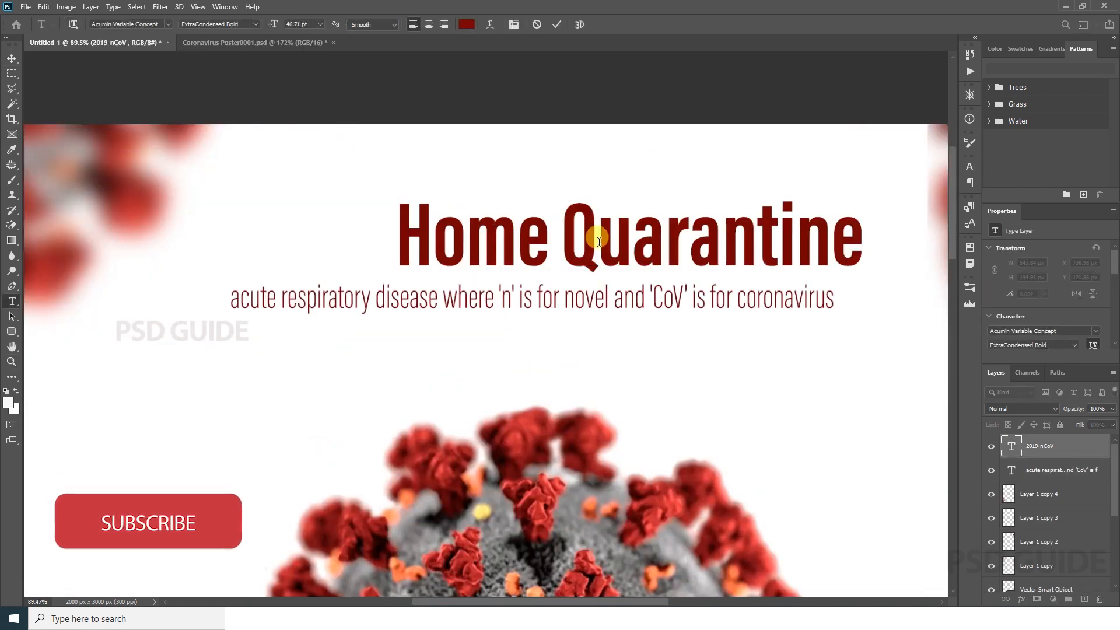
key("ctrl+Return")
key("v")
left_click(267, 25)
key("ctrl+d")
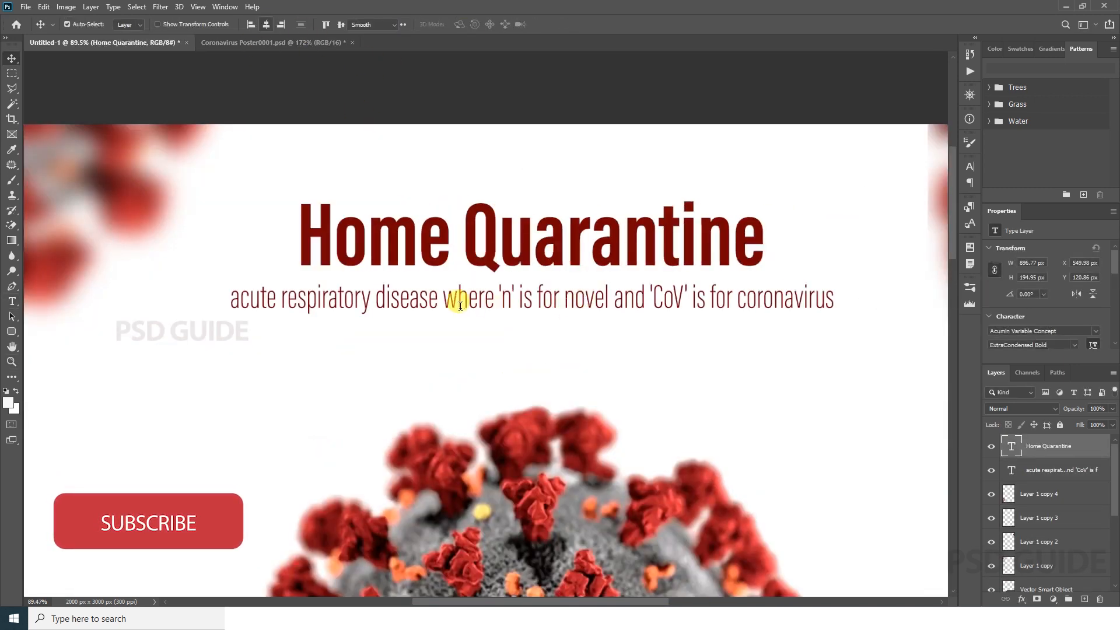
Step: Move the Home Quarantine title and its subtitle slightly lower together
key("t")
left_click_drag(458, 298, 559, 299)
key("ctrl+Return")
key("v")
key("ctrl+space")
key("ctrl+0")
left_click_drag(513, 117, 526, 110)
left_click_drag(526, 110, 532, 149)
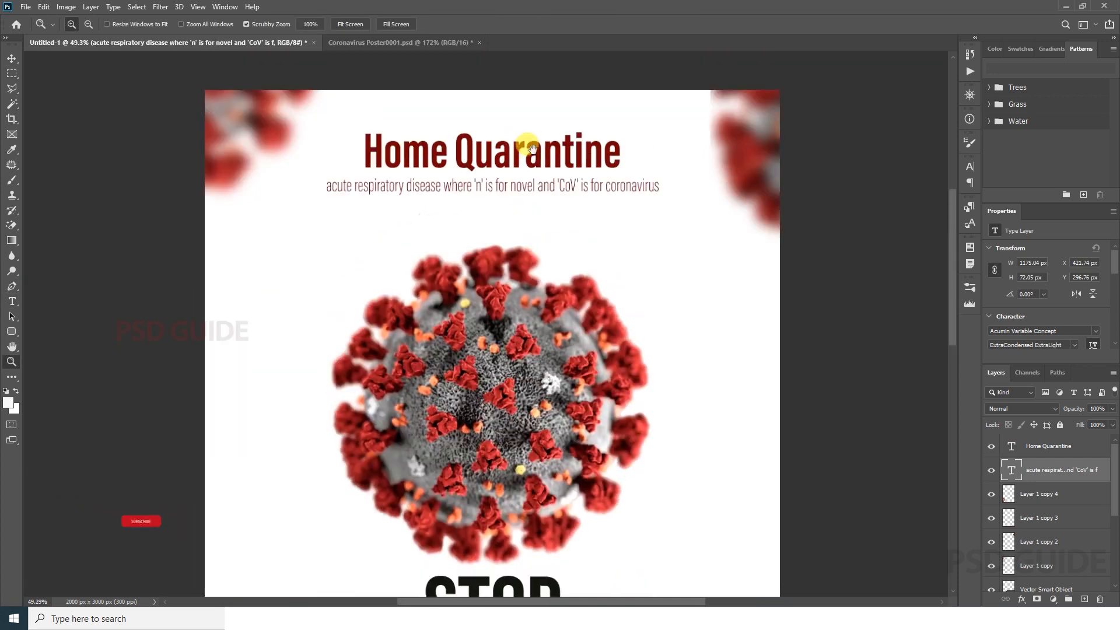
left_click_drag(500, 194, 488, 190)
left_click_drag(495, 92, 516, 96)
left_click_drag(516, 96, 577, 218)
left_click(1050, 448, "ctrl")
left_click_drag(645, 257, 646, 268)
left_click(1056, 470)
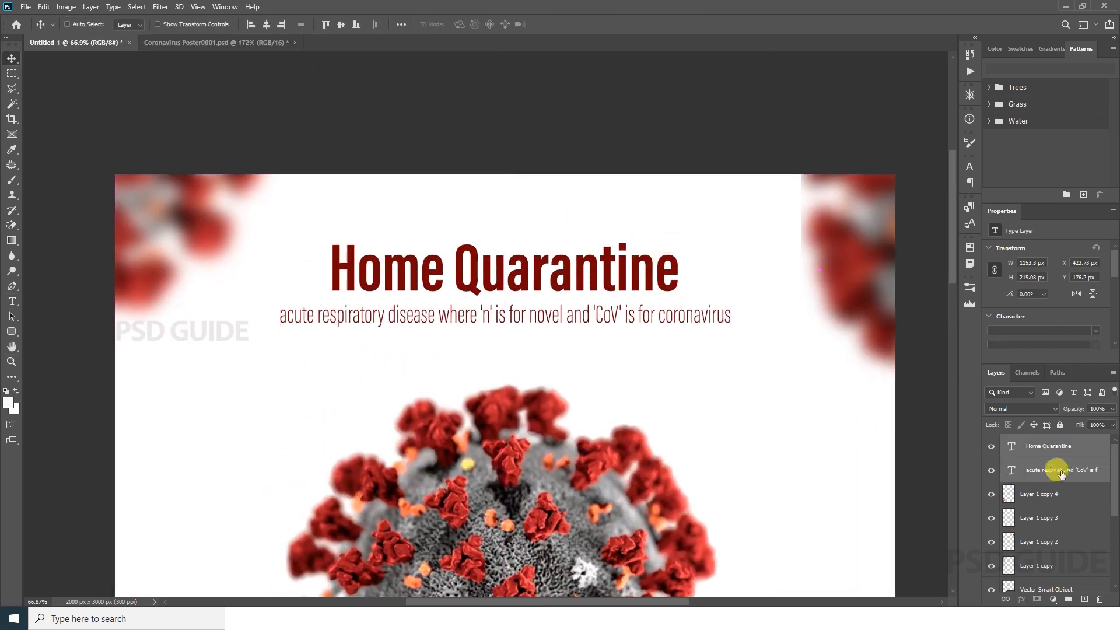
Step: Scale the subtitle down to about 880 px wide, matching the title's width, and nudge it up closer to the title
key("ctrl+t")
left_click_drag(738, 315, 682, 313)
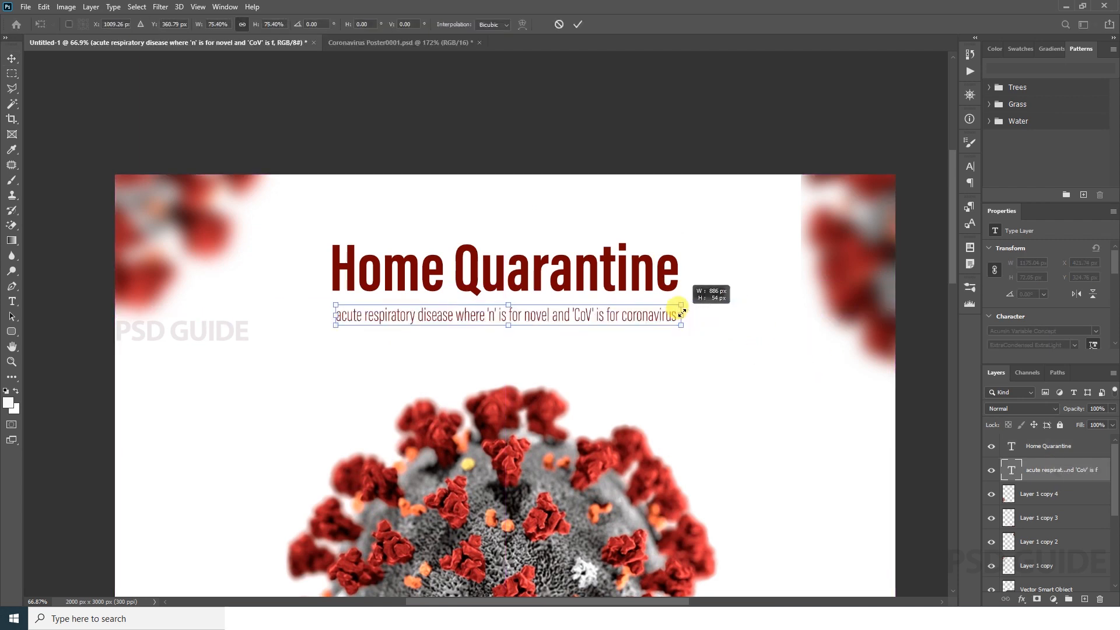
key("shift+Up")
key("shift+Up")
key("ctrl+t")
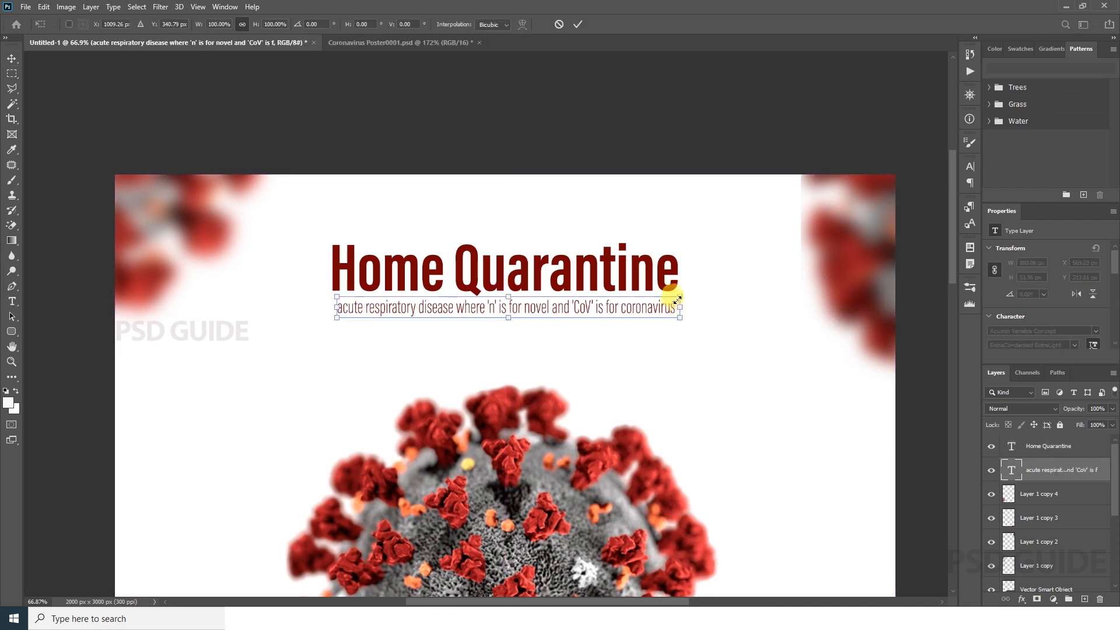
key("Return")
key("t")
left_click_drag(519, 309, 532, 317)
key("v")
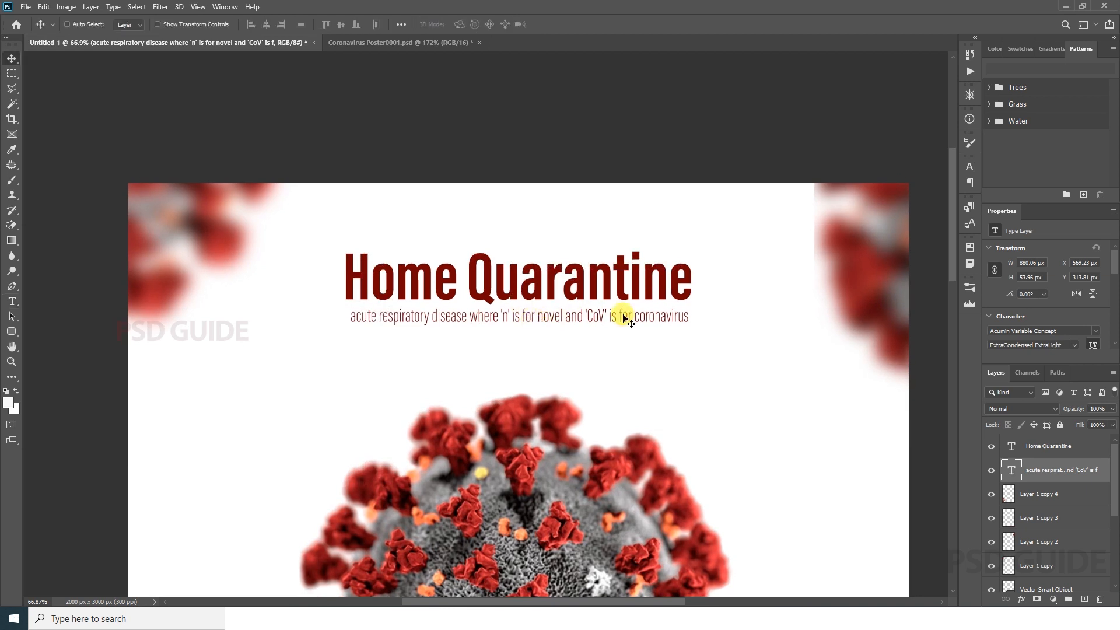
Step: Scale the subtitle down further to 91.5%, about 805 px wide
key("ctrl+t")
left_click_drag(679, 307, 680, 307)
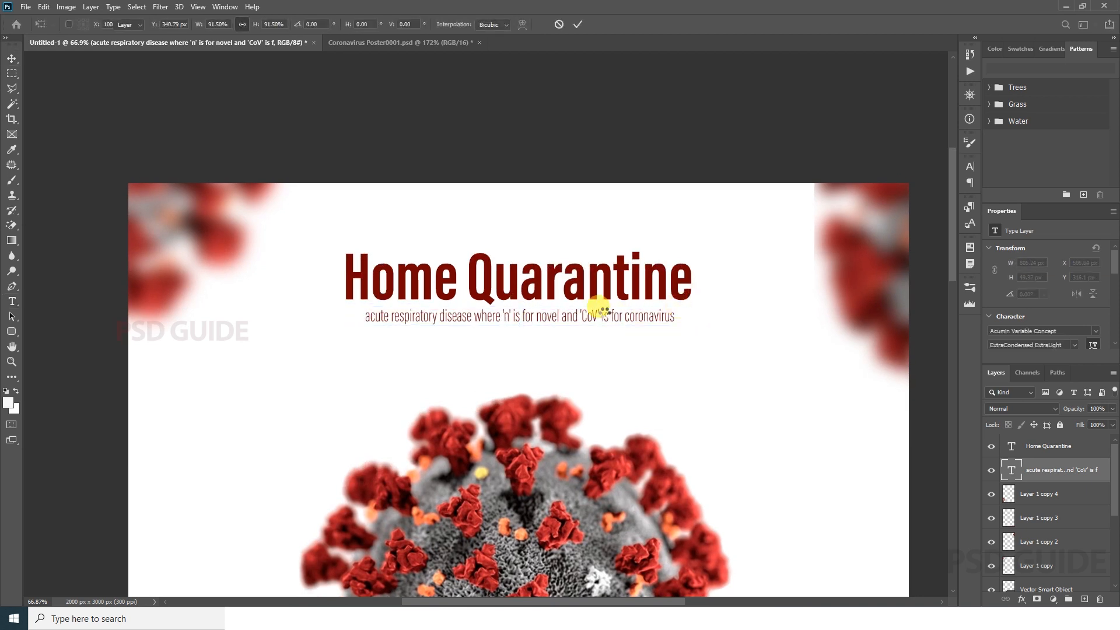
key("ctrl+d")
left_click_drag(604, 311, 585, 303)
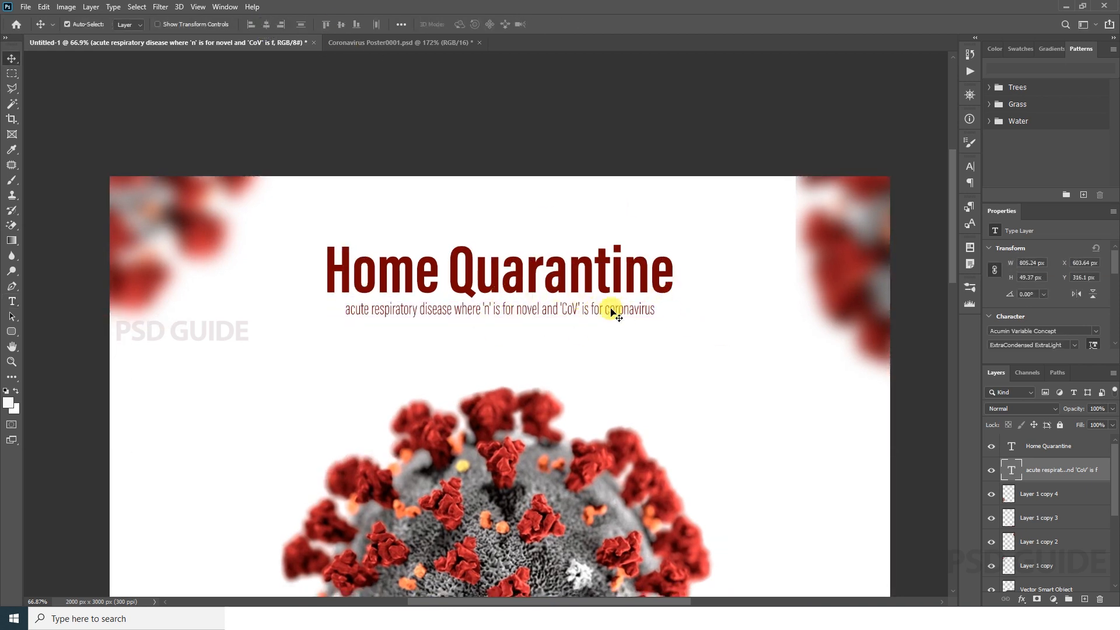
Step: Enlarge the title and subtitle together to about 133% and shift them slightly down
key("ctrl+0")
left_click(495, 85)
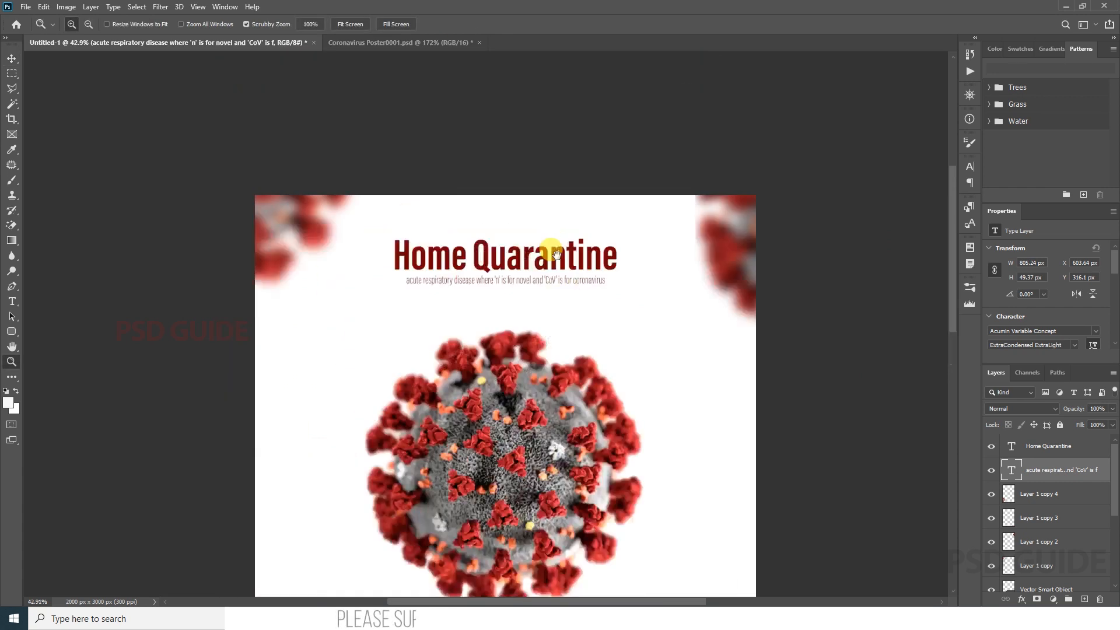
key("v")
left_click(1033, 445, "shift")
key("ctrl+t")
left_click_drag(648, 296, 700, 314)
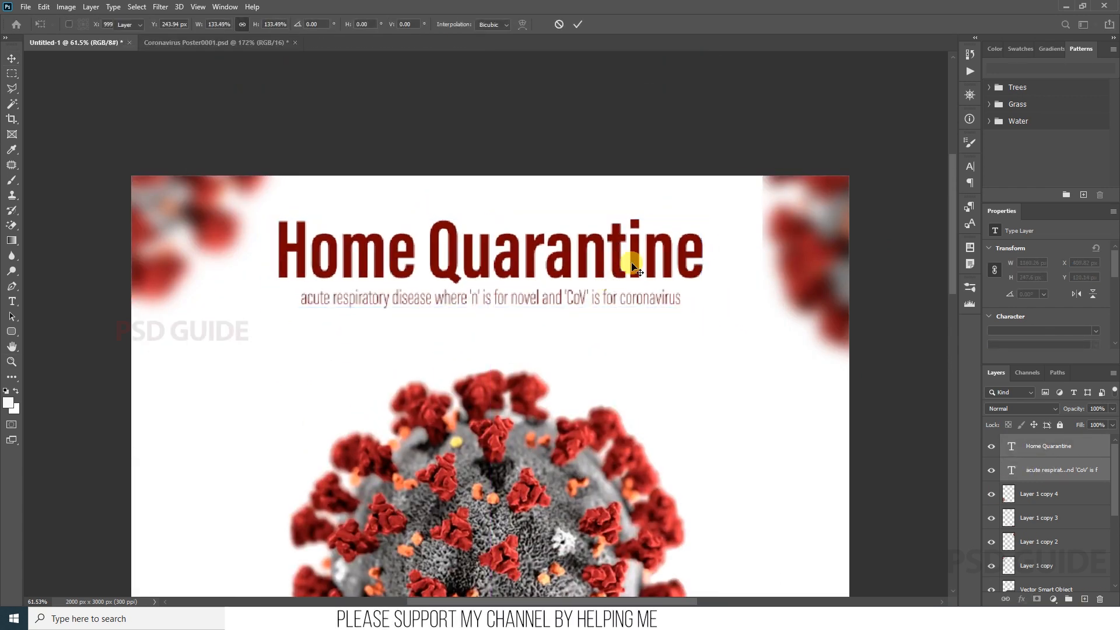
left_click_drag(632, 257, 632, 261)
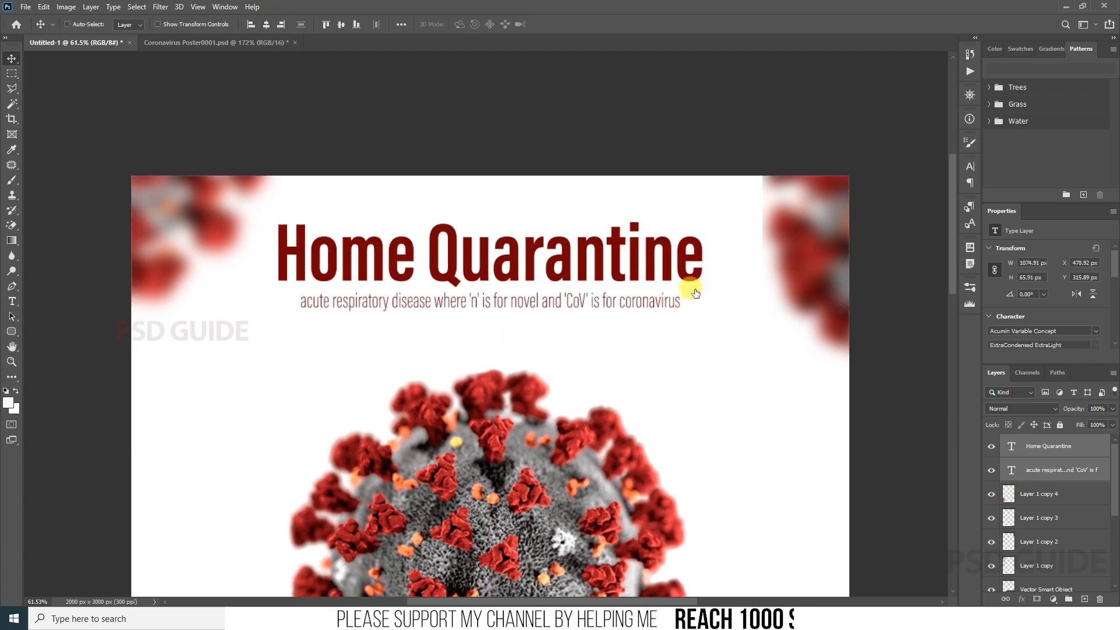
Step: Scale only the subtitle down to about 987 px wide
left_click(1057, 471)
key("ctrl+t")
left_click_drag(683, 291, 668, 291)
key("Return")
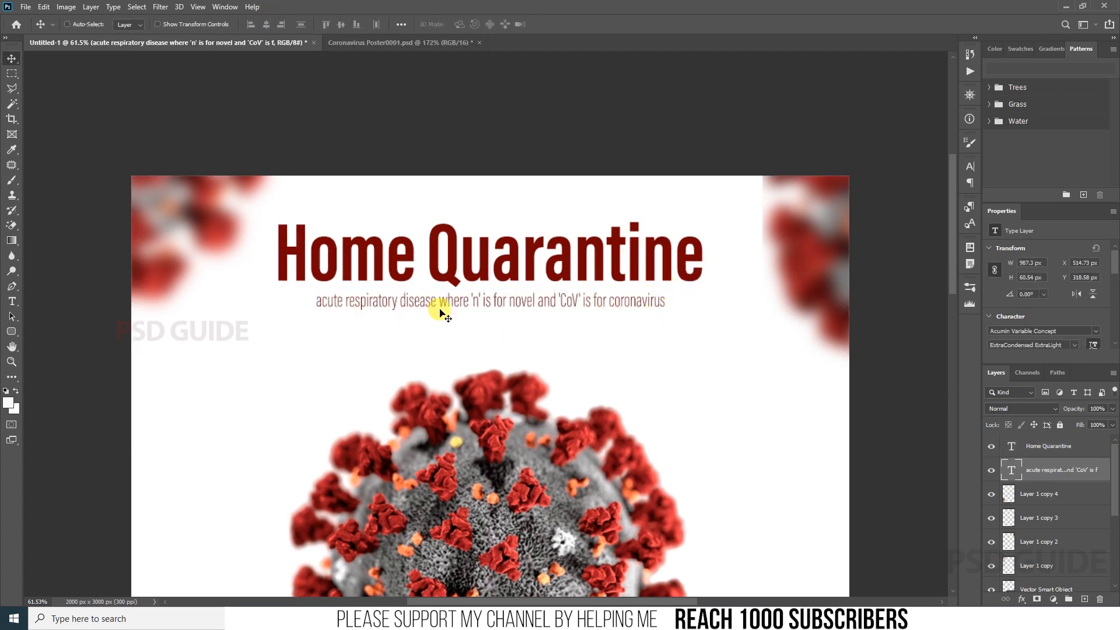
Step: Set the subtitle's letter tracking to 50 and centre it horizontally on the page
key("t")
left_click(969, 167)
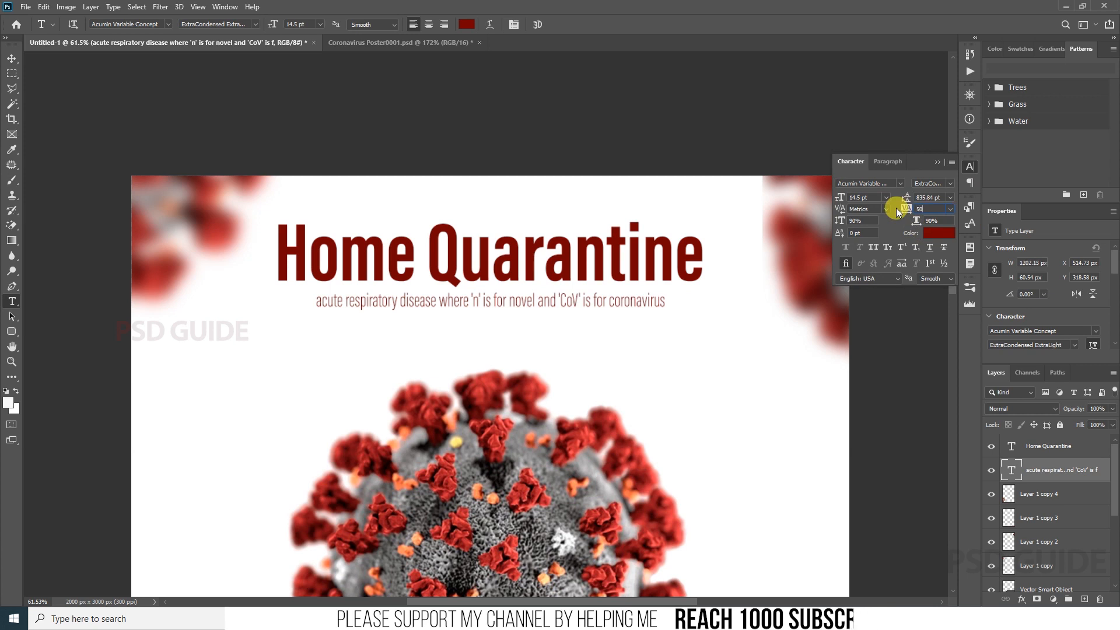
key("Return")
key("v")
left_click(267, 24)
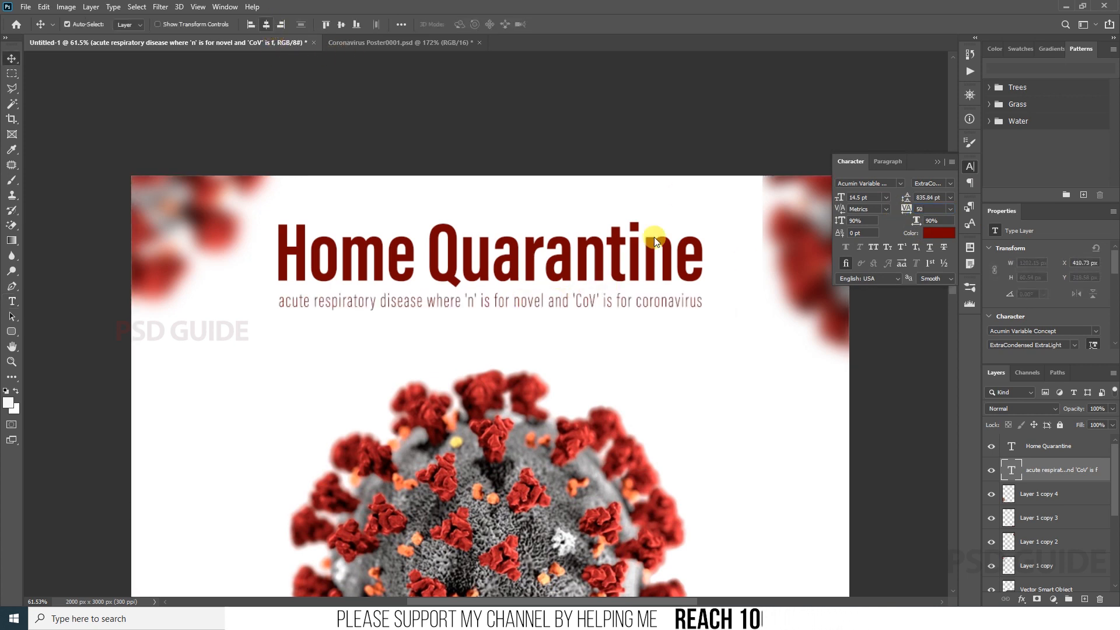
Step: Scale the subtitle down to 95.42%, about 1147 px wide, and nudge it vertically under the title
key("ctrl+t")
left_click_drag(701, 314, 698, 315)
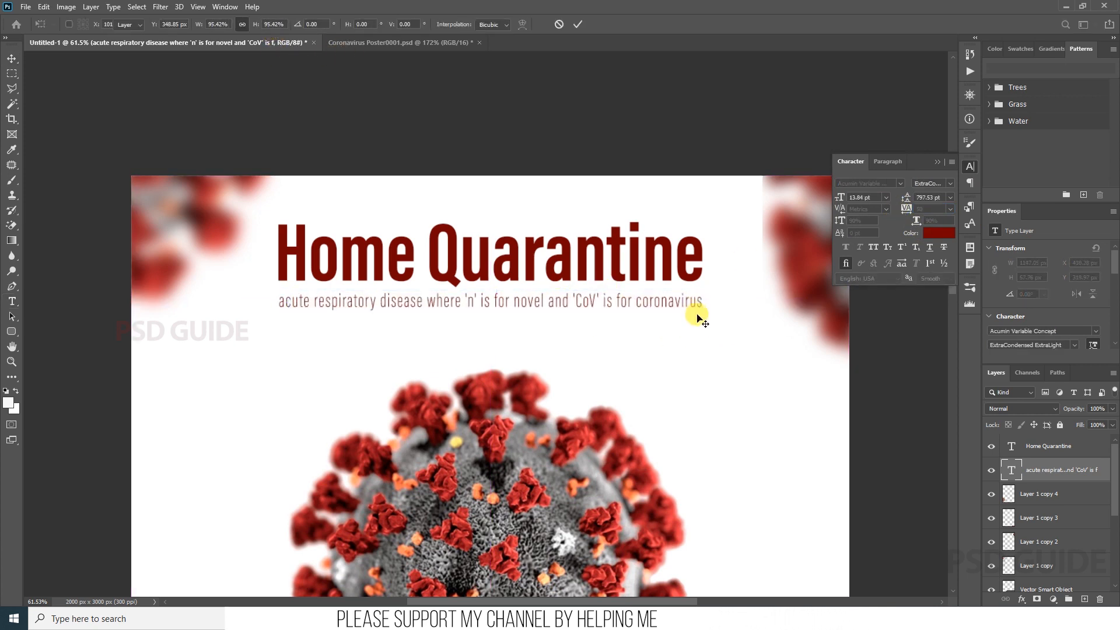
key("Return")
key("Down")
key("Down")
key("Down")
key("Down")
key("Down")
key("Down")
key("Down")
key("Down")
key("ctrl+0")
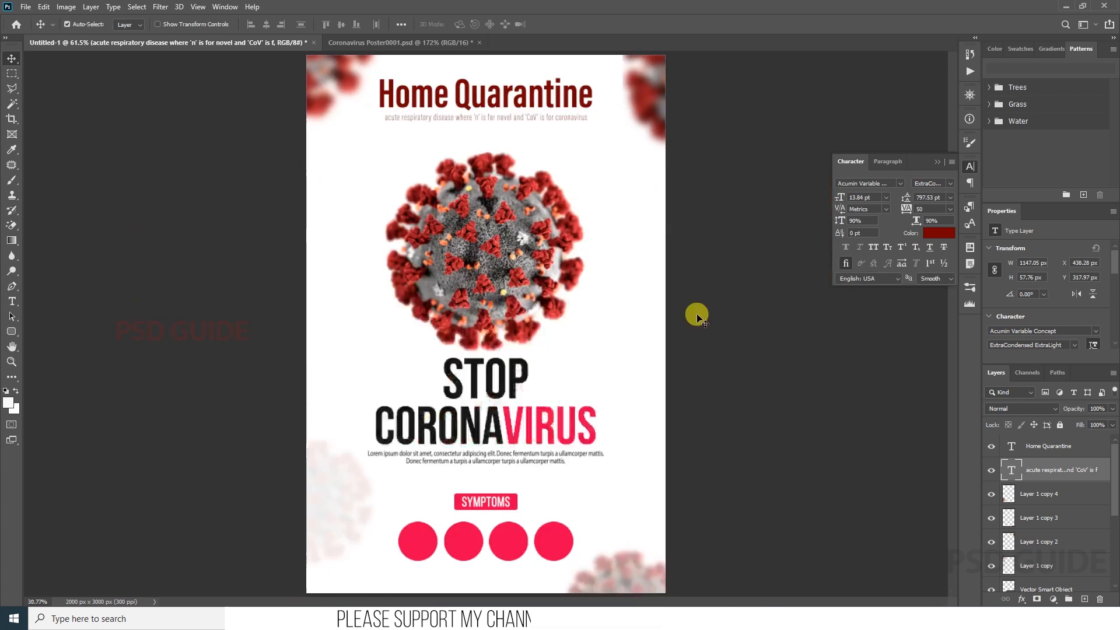
Step: Paste the symptom illustrations group into the poster and delete Group 1 with its four pink circles
left_click(542, 189)
key("ctrl+v")
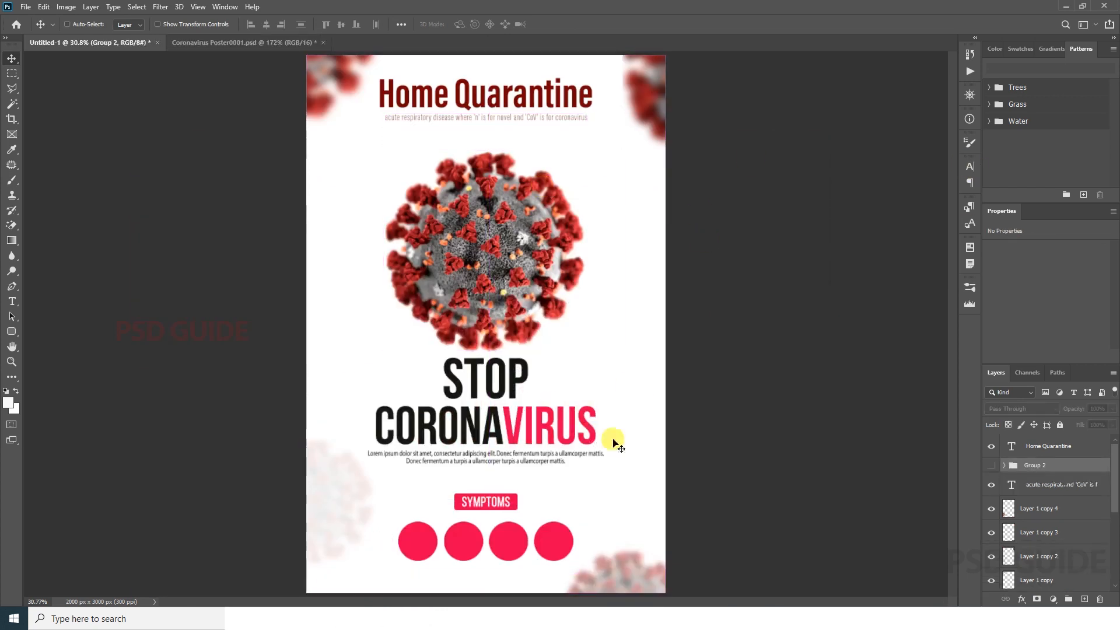
left_click(508, 541)
left_click(1005, 536)
left_click(1051, 534)
left_click(1099, 599)
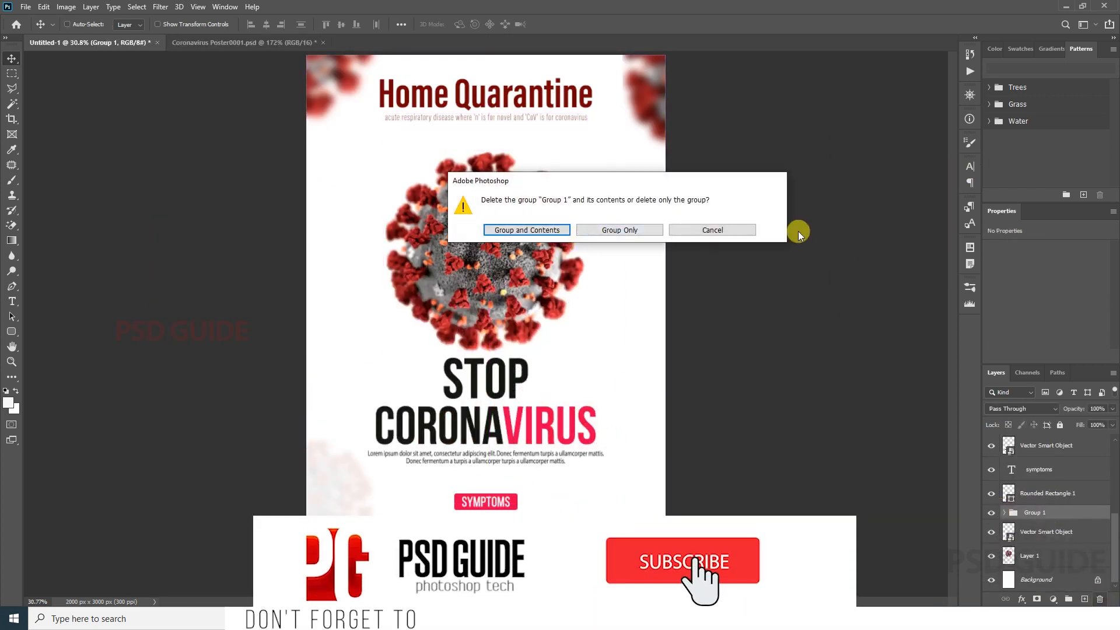
left_click(712, 230)
key("Delete")
Step: Move the SYMPTOMS text and its red badge slightly up together
left_click_drag(470, 510, 531, 484)
left_click_drag(574, 513, 581, 323)
left_click(1046, 509)
left_click(1044, 486, "shift")
Step: Make the symptom illustrations in Group 2 visible, centre them horizontally and place them just below the SYMPTOMS badge
scroll(1062, 520, "up", 5)
left_click(992, 464)
left_click(1036, 465)
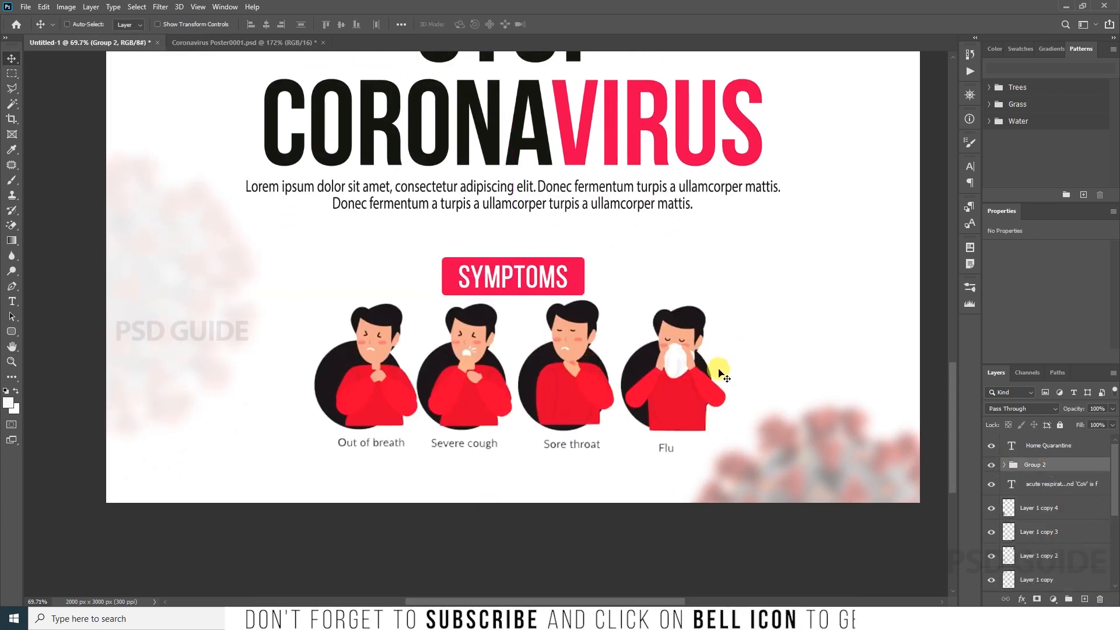
left_click_drag(706, 372, 704, 380)
left_click(268, 25)
key("ctrl+d")
left_click_drag(510, 302, 513, 329)
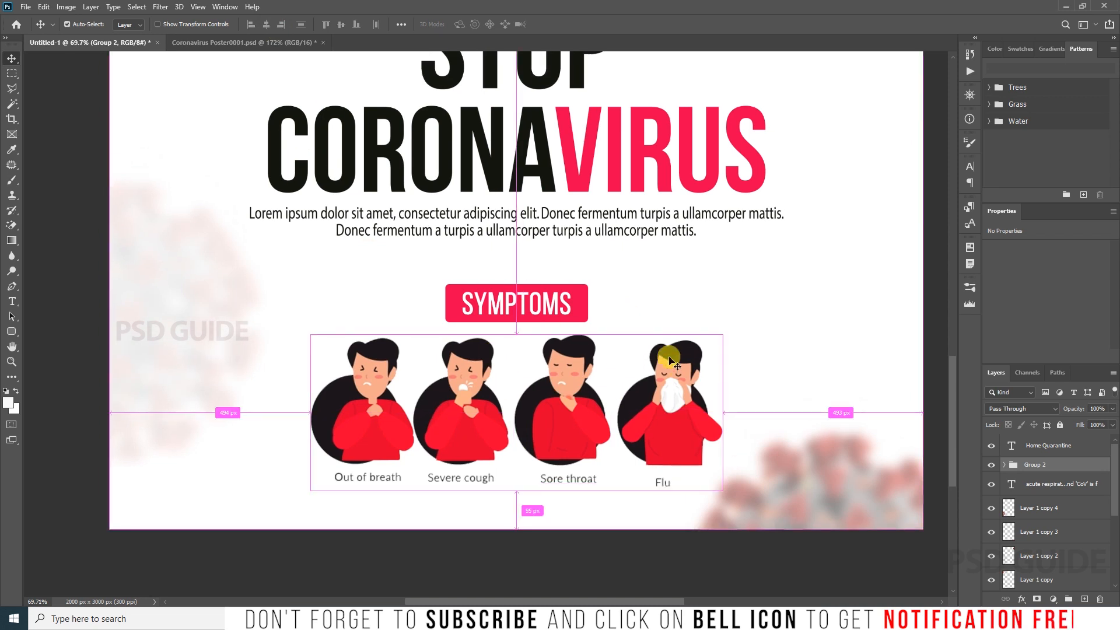
Step: Scale the symptom illustrations down about their centre and move them up closer to the SYMPTOMS badge
key("ctrl+t")
left_click_drag(722, 335, 652, 343)
key("Return")
left_click_drag(645, 423, 645, 407)
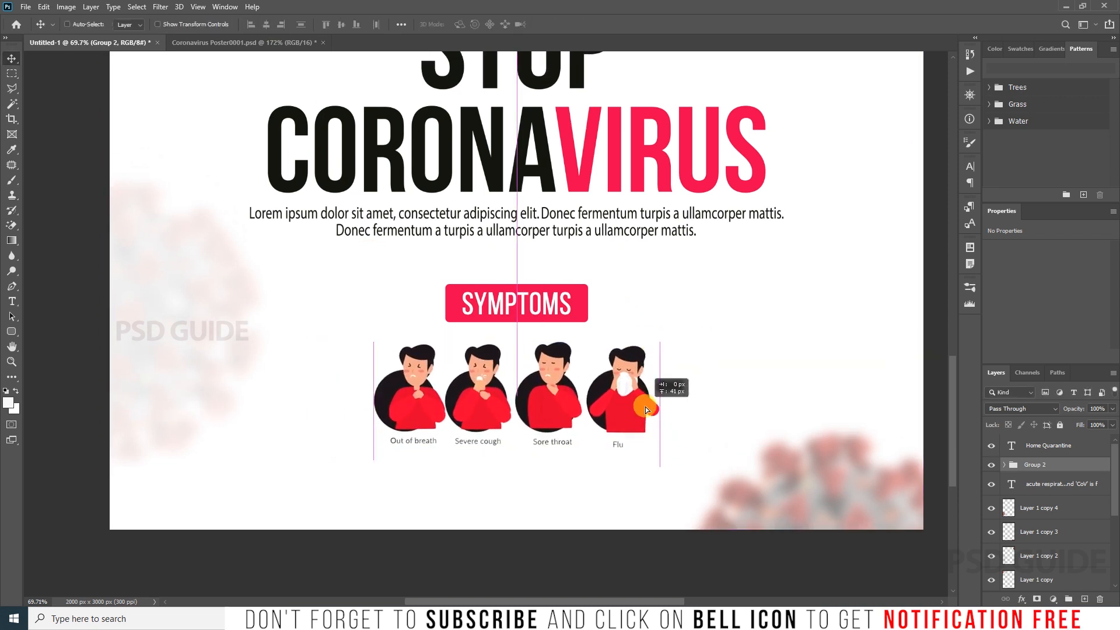
Step: Duplicate the lorem ipsum paragraph below the symptom illustrations and scale the copy to about 854 px wide
left_click(578, 231, "ctrl")
left_click_drag(619, 224, 615, 499)
key("ctrl+t")
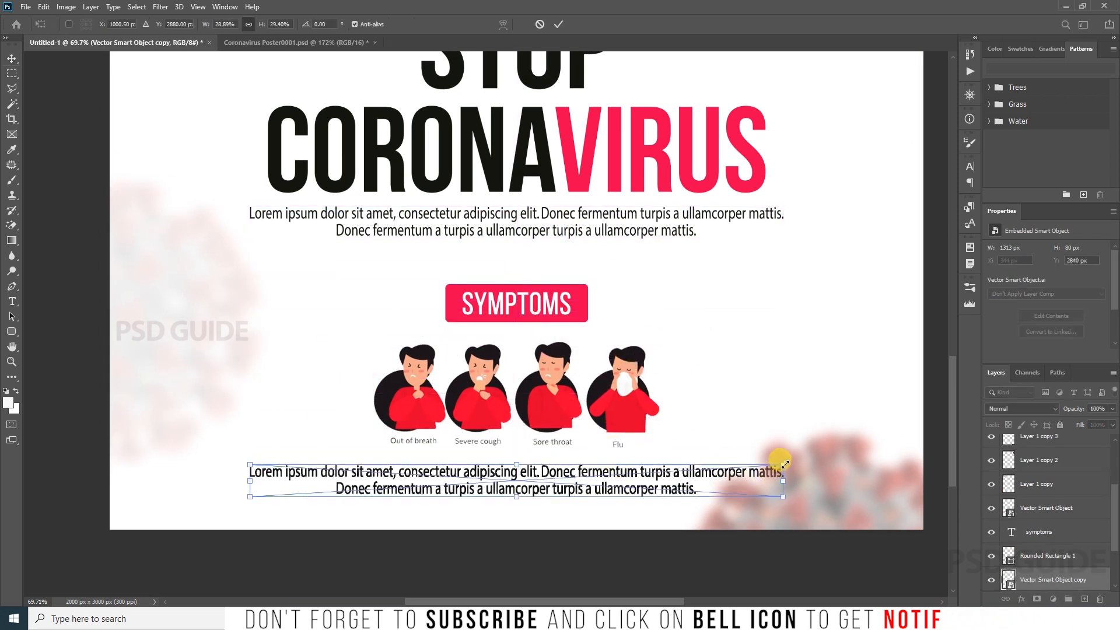
left_click_drag(778, 451, 690, 465)
key("Return")
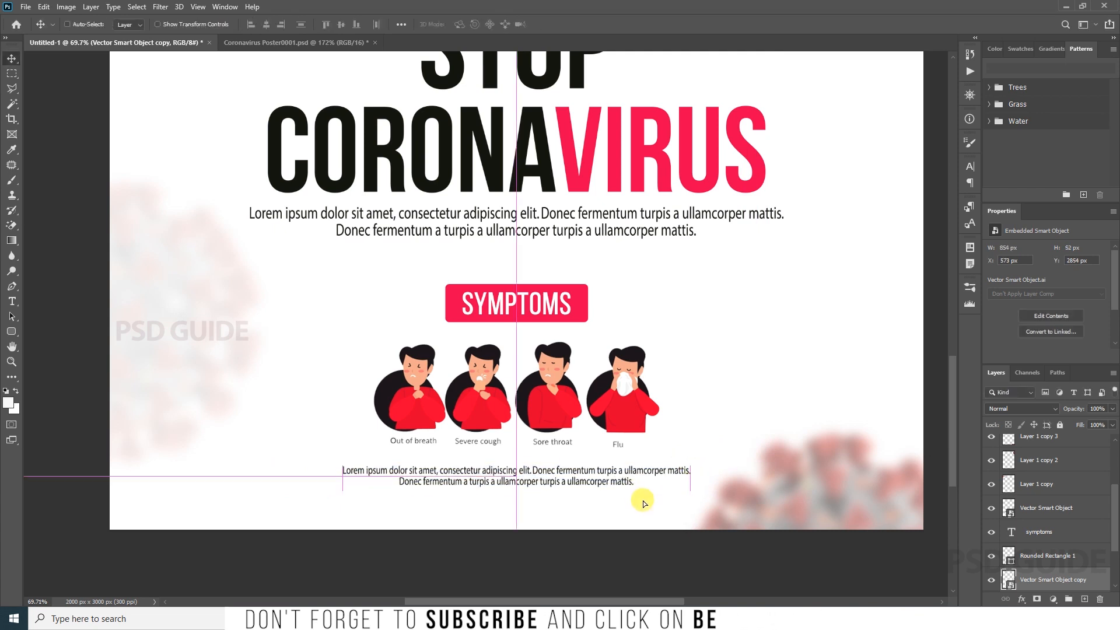
Step: Enlarge the symptom illustrations to about 110% and fit them between the SYMPTOMS badge and the small paragraph
left_click(633, 384)
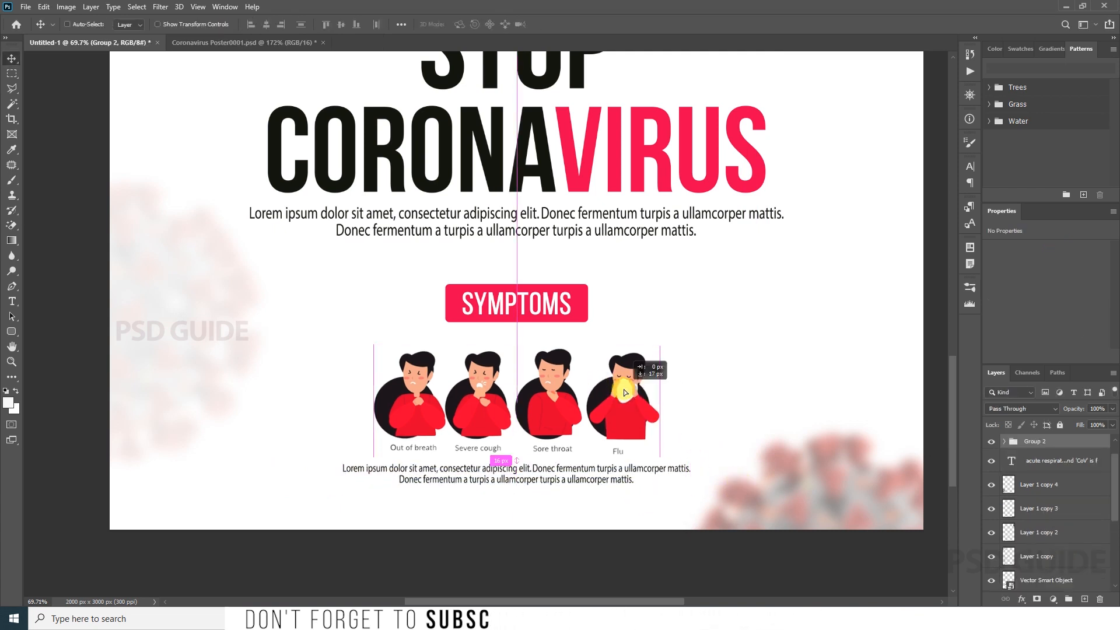
key("ctrl+t")
left_click_drag(655, 342, 667, 328)
key("Return")
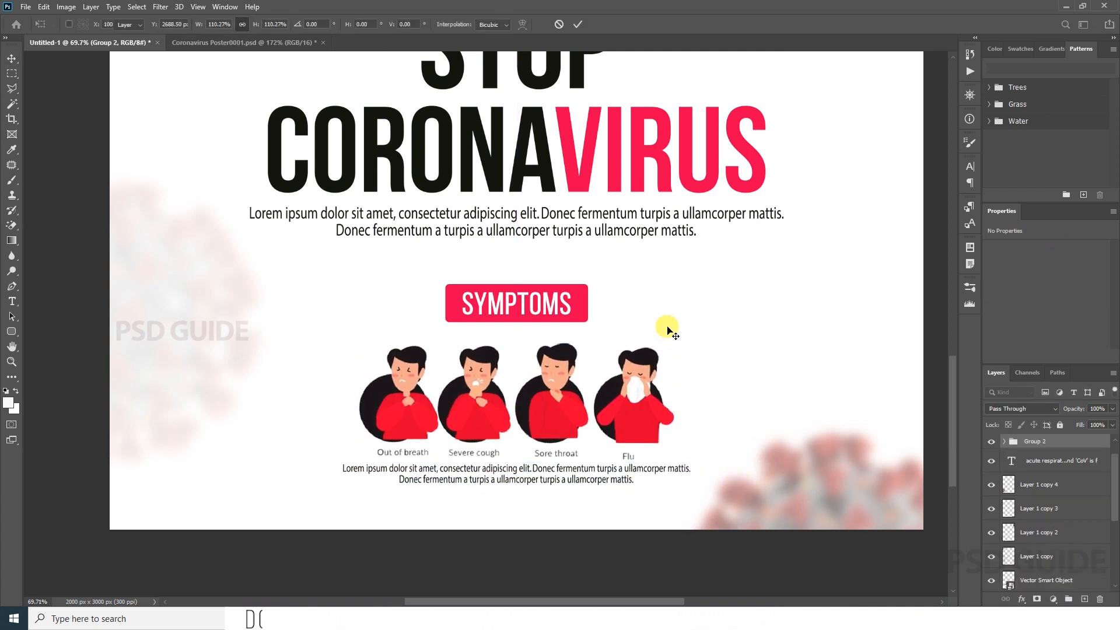
left_click_drag(647, 395, 648, 393)
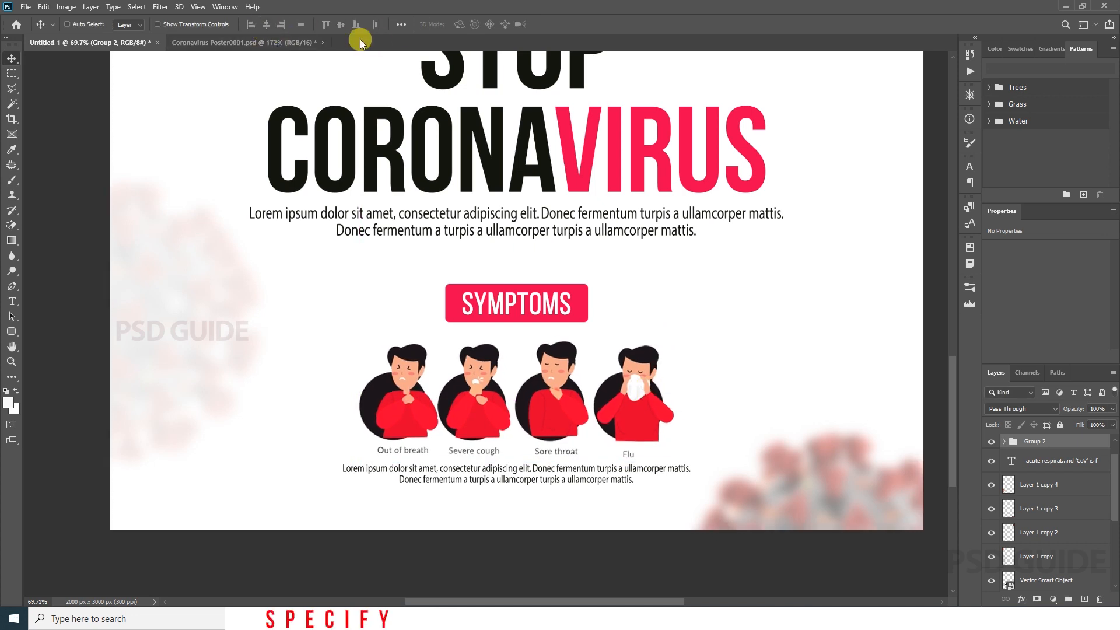
Step: Move the symptom illustrations and the small paragraph beneath them slightly lower on the page
key("ctrl+0")
key("z")
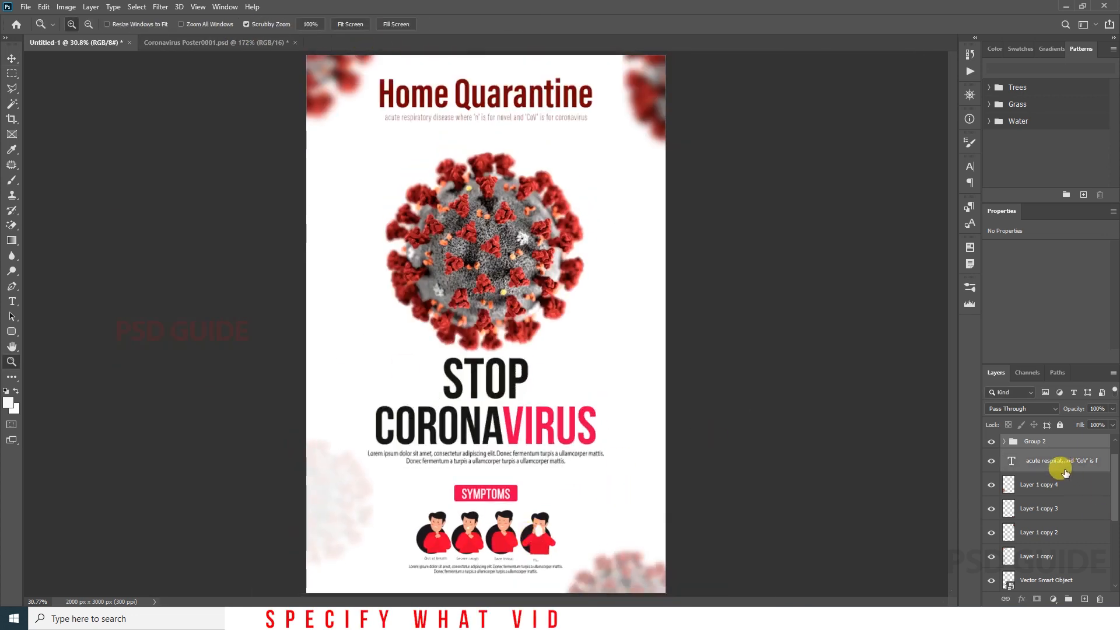
left_click(1064, 470, "ctrl")
scroll(1029, 451, "up", 1)
scroll(1051, 488, "down", 5)
key("ctrl+space")
left_click_drag(469, 560, 543, 470)
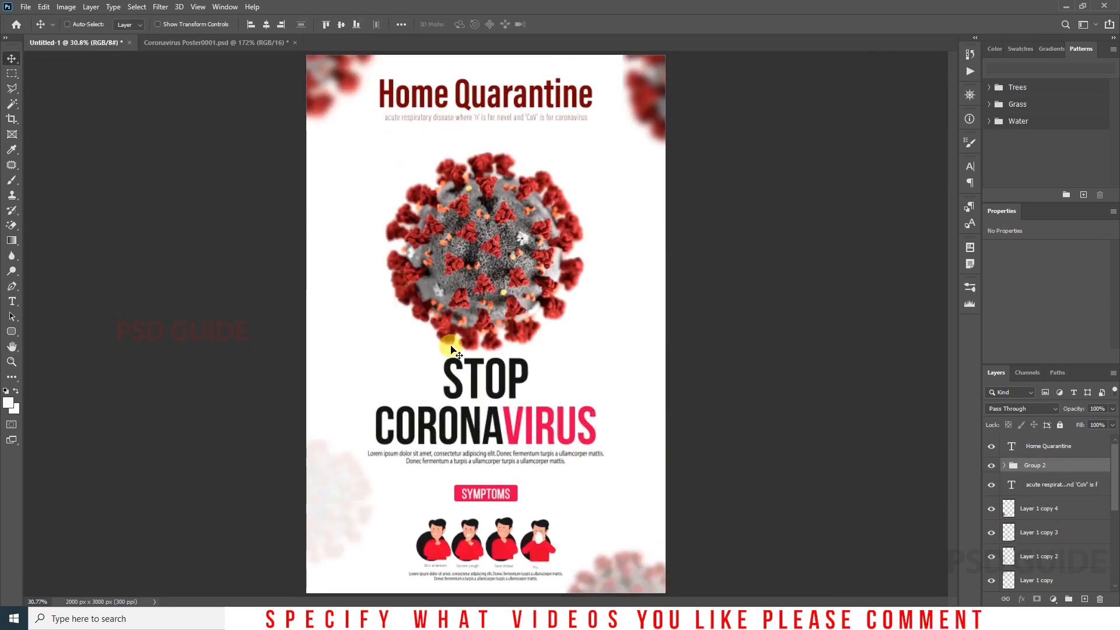
Step: Move the main virus photo slightly up and place a small faded virus copy to the right of the STOP heading
left_click_drag(483, 286, 506, 255)
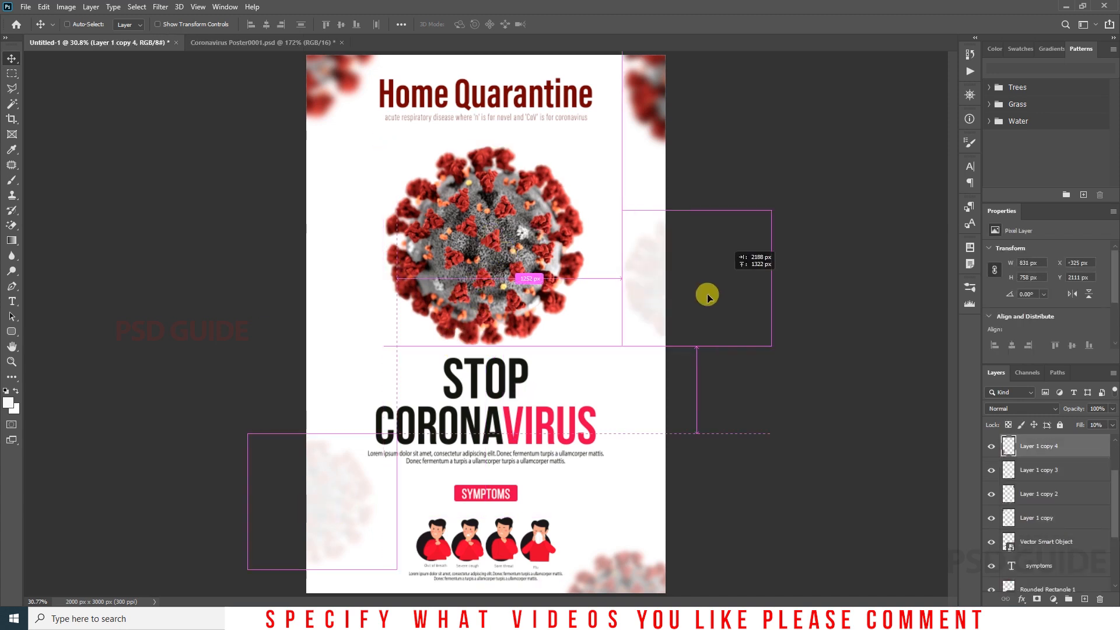
left_click_drag(707, 295, 630, 327)
Step: Place another faded virus copy at the main virus's lower-left edge and enlarge it
left_click_drag(259, 364, 475, 303)
key("ctrl+t")
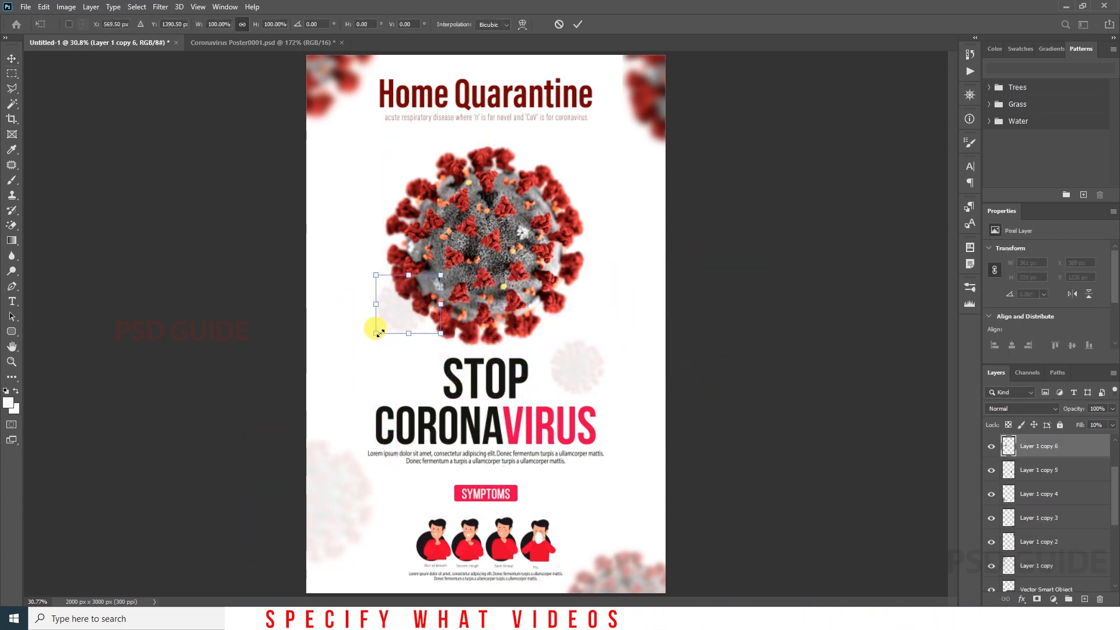
left_click_drag(377, 332, 302, 390)
key("Return")
Step: Duplicate the enlarged faded virus to the main virus's upper-right edge and send it behind the main virus
left_click_drag(280, 430, 589, 208)
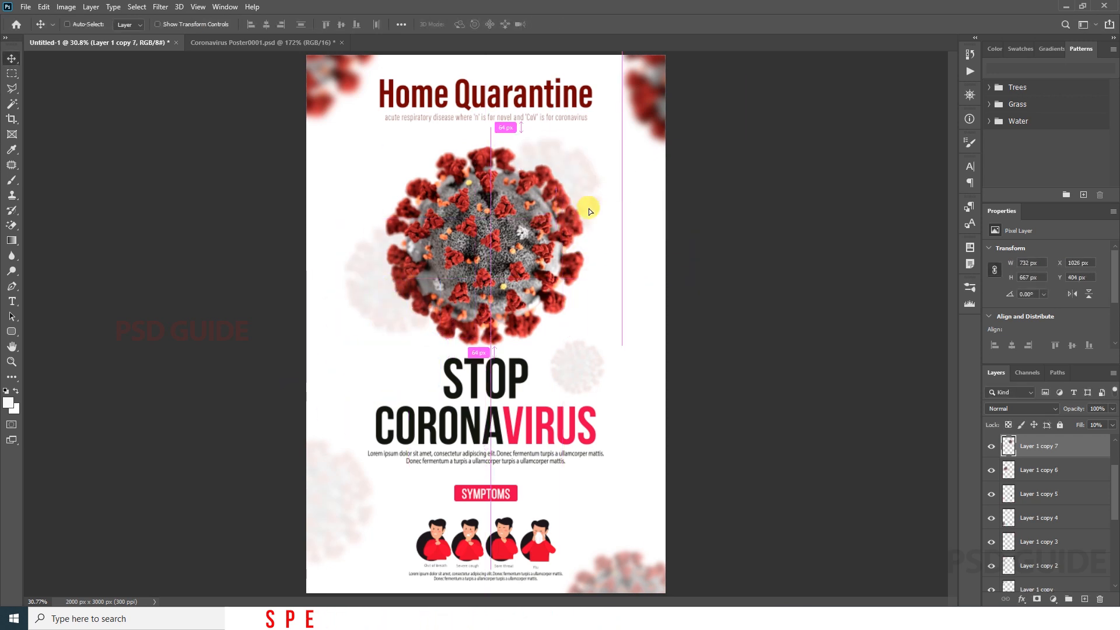
key("ctrl+shift+bracketleft")
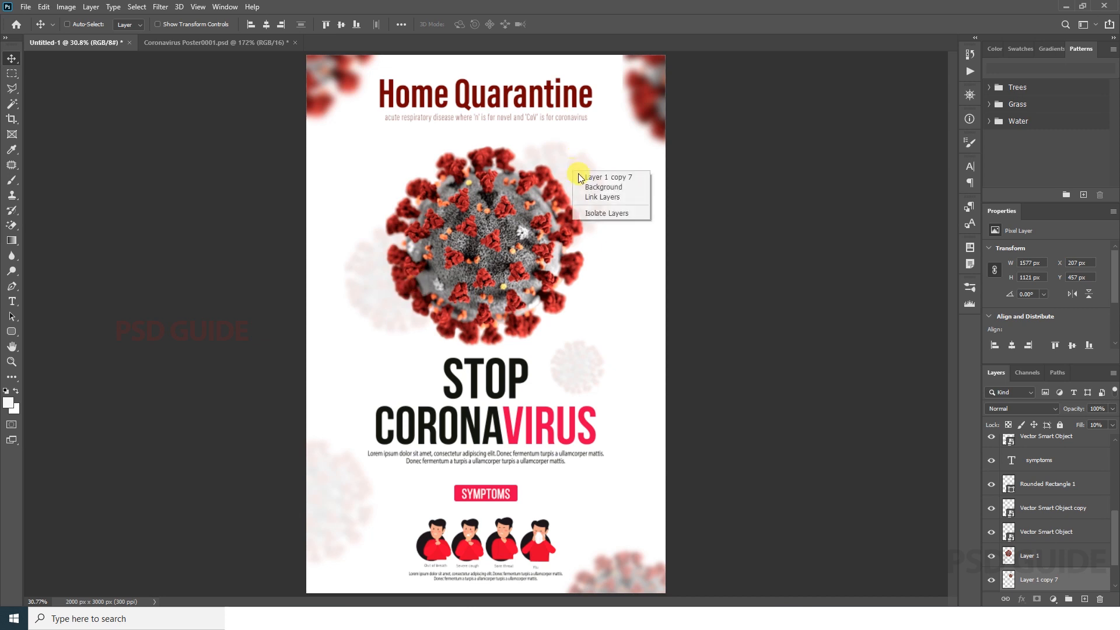
left_click(582, 177)
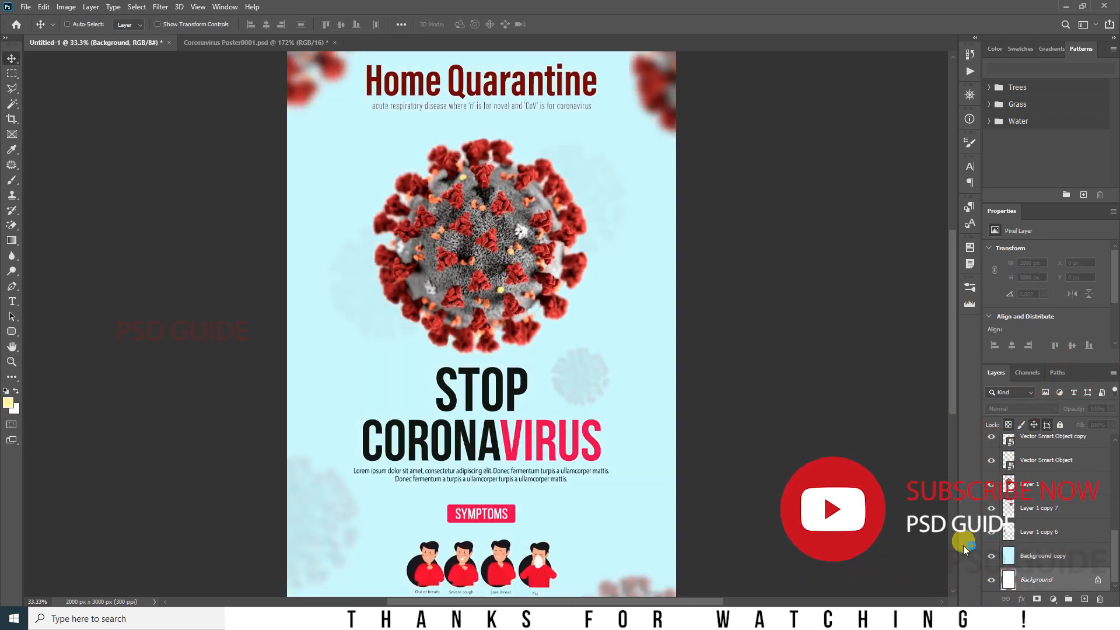
Step: Duplicate the Home Quarantine title, hide the original title, and hide the large STOP CORONAVIRUS artwork below the virus
left_click_drag(584, 502, 521, 438)
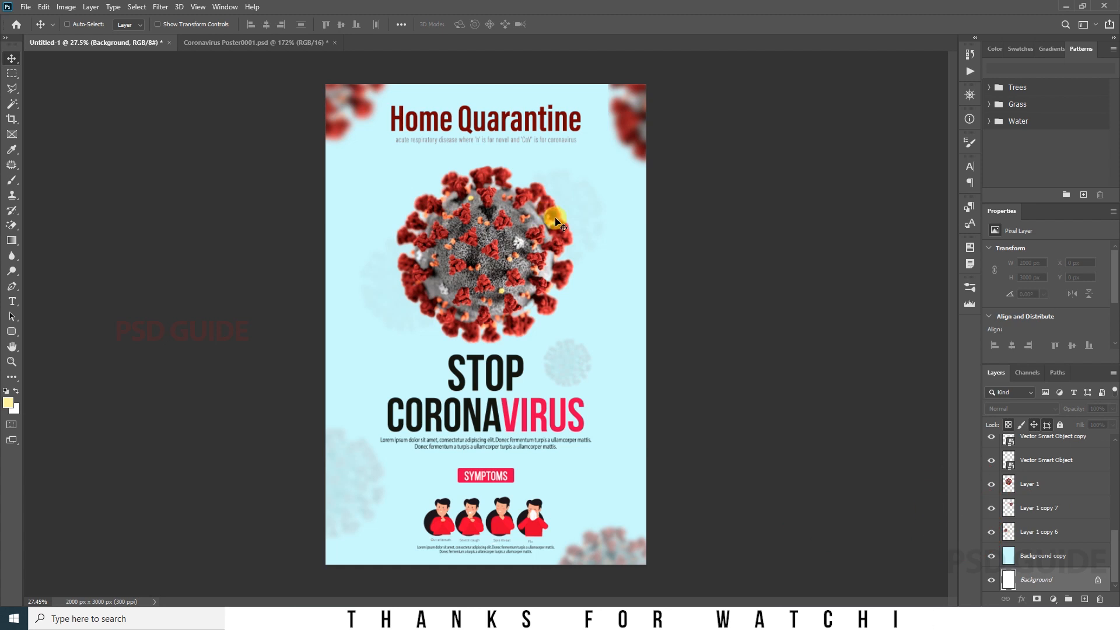
scroll(1052, 548, "up", 3)
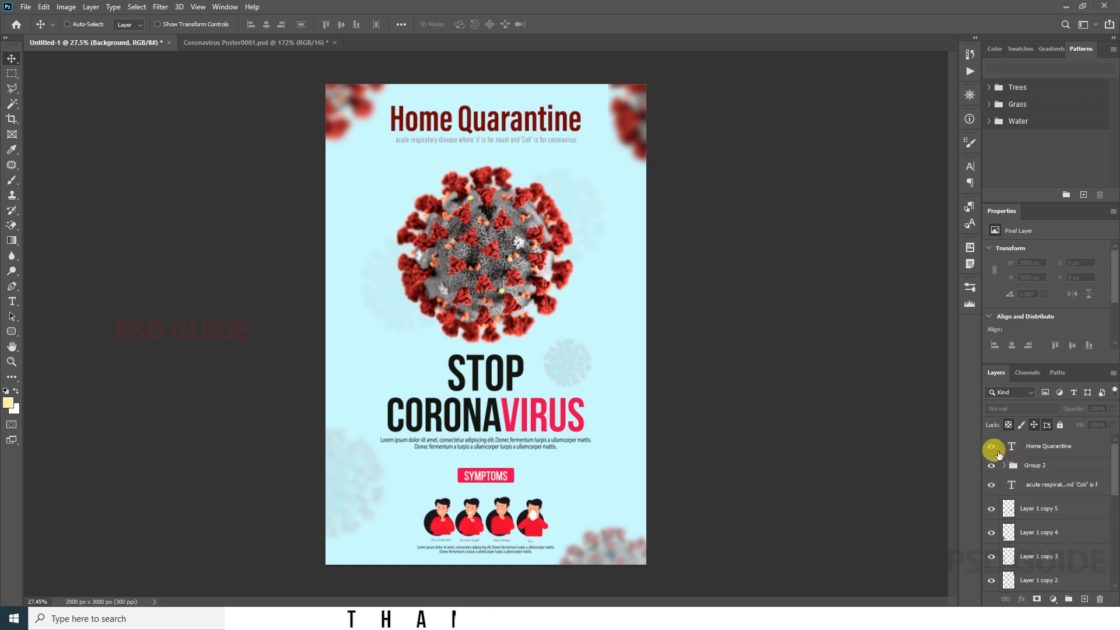
left_click(994, 448)
left_click_drag(1080, 520, 1013, 463)
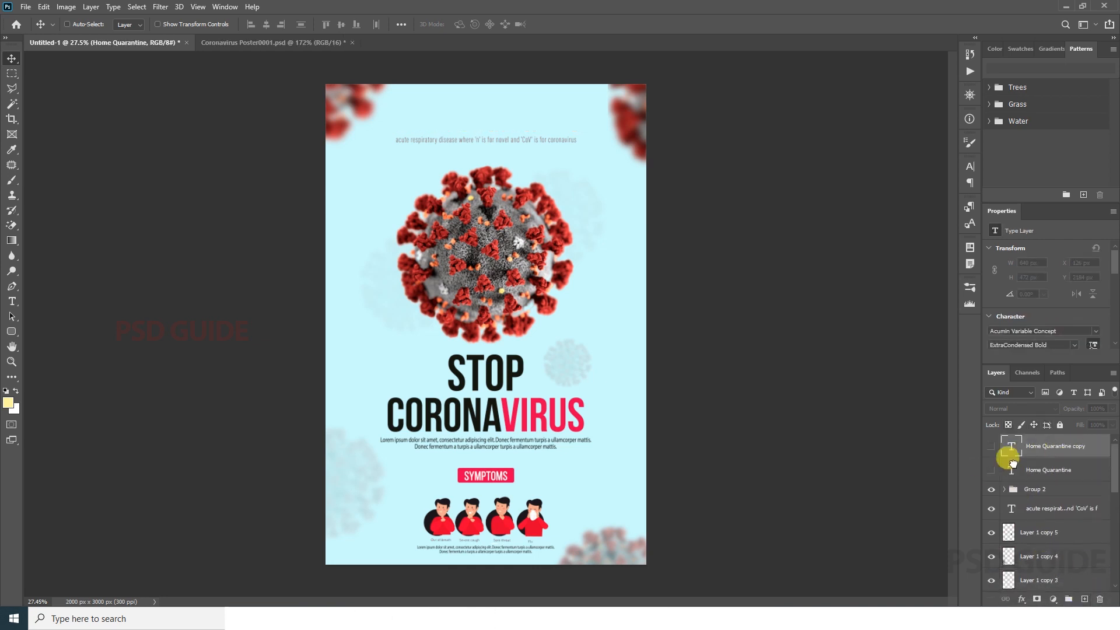
left_click(511, 375, "ctrl")
left_click(991, 581)
Step: Move the duplicated Home Quarantine title beneath the virus and place another copy directly under it
left_click(487, 136, "ctrl")
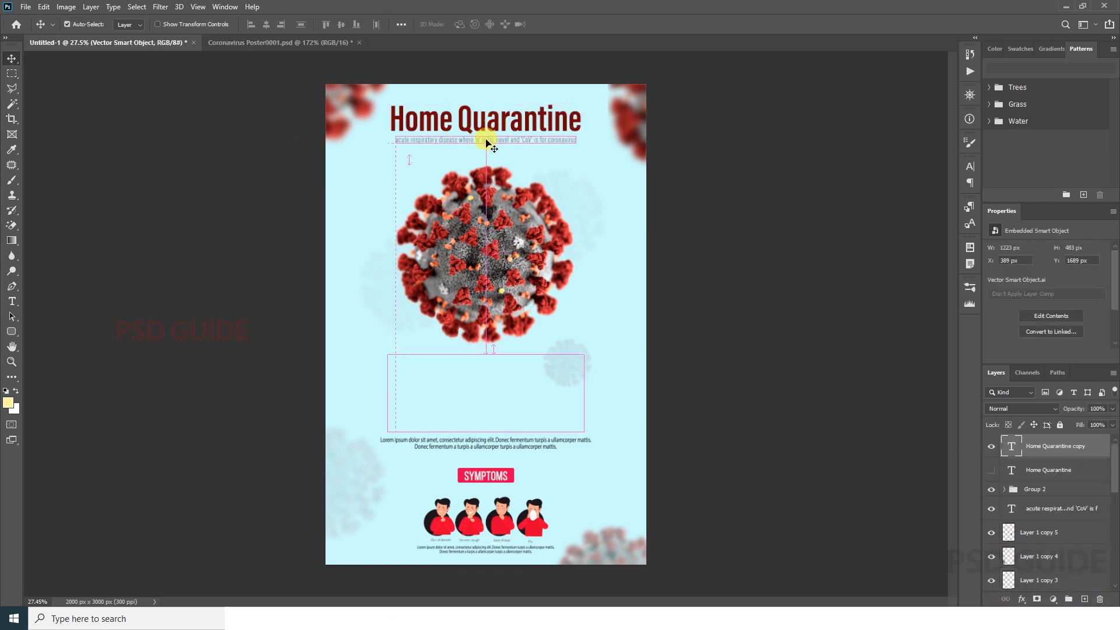
left_click_drag(566, 116, 570, 368)
left_click_drag(570, 368, 564, 403)
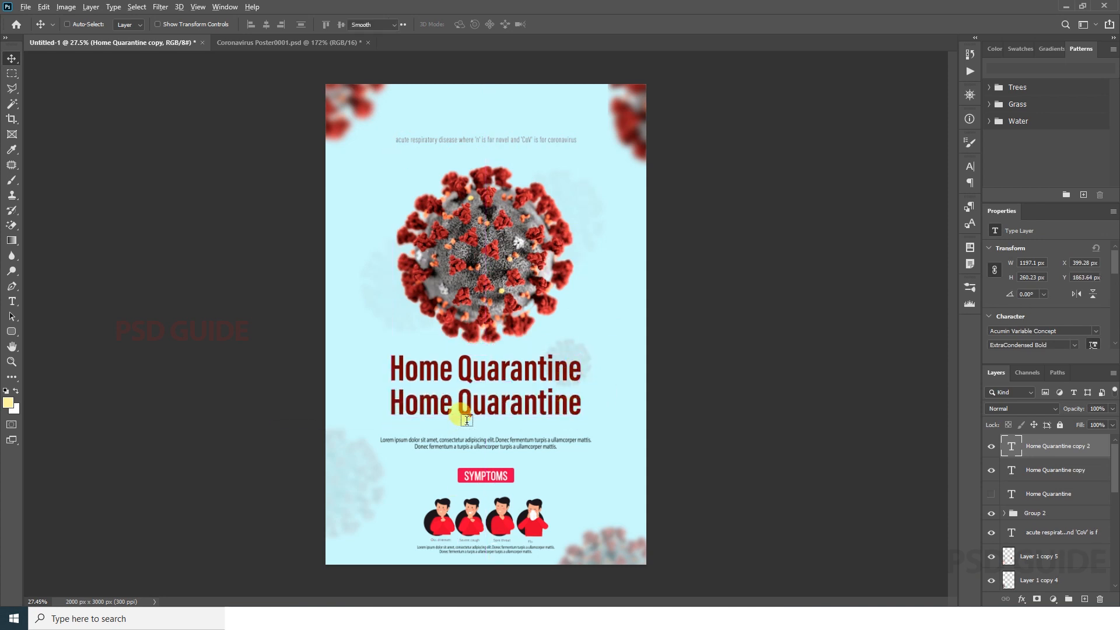
Step: Shorten the upper title copy to "Home" and the lower one to "Quarantine"
double_click(456, 411)
key("BackSpace")
key("BackSpace")
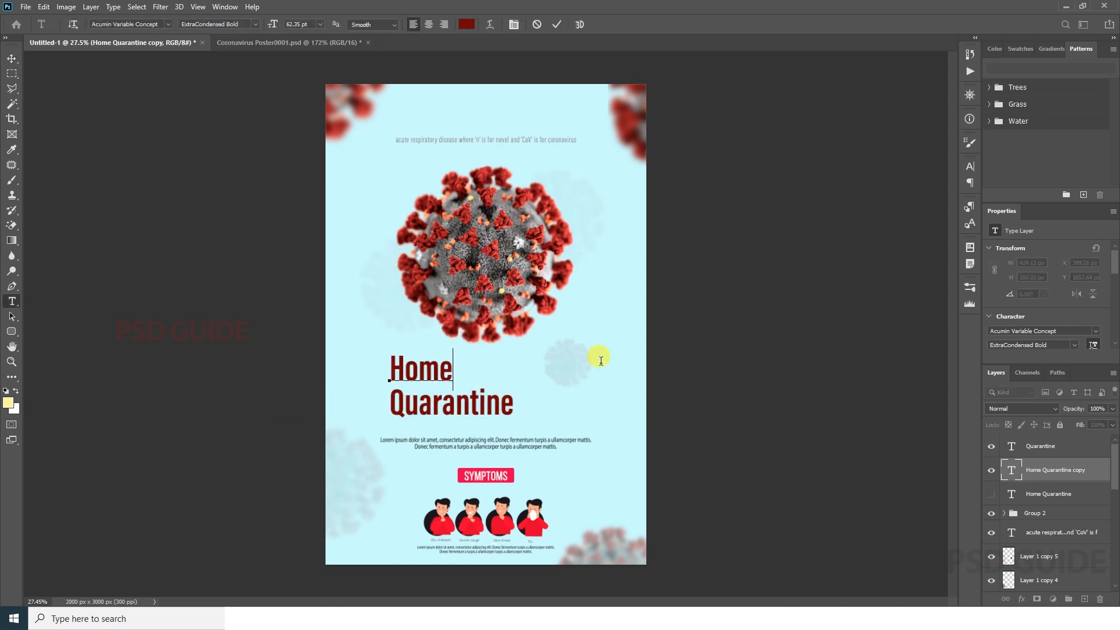
Step: Set the Home and Quarantine text layers in the Bebas Neue Bold font
left_click(1041, 449, "ctrl")
left_click(511, 404)
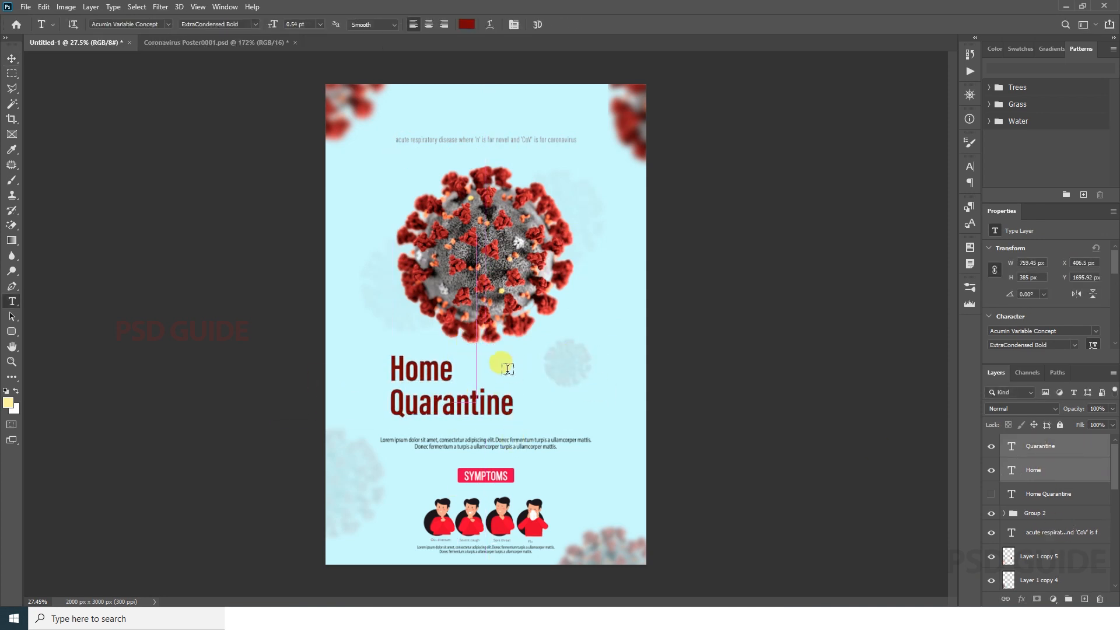
key("Escape")
key("v")
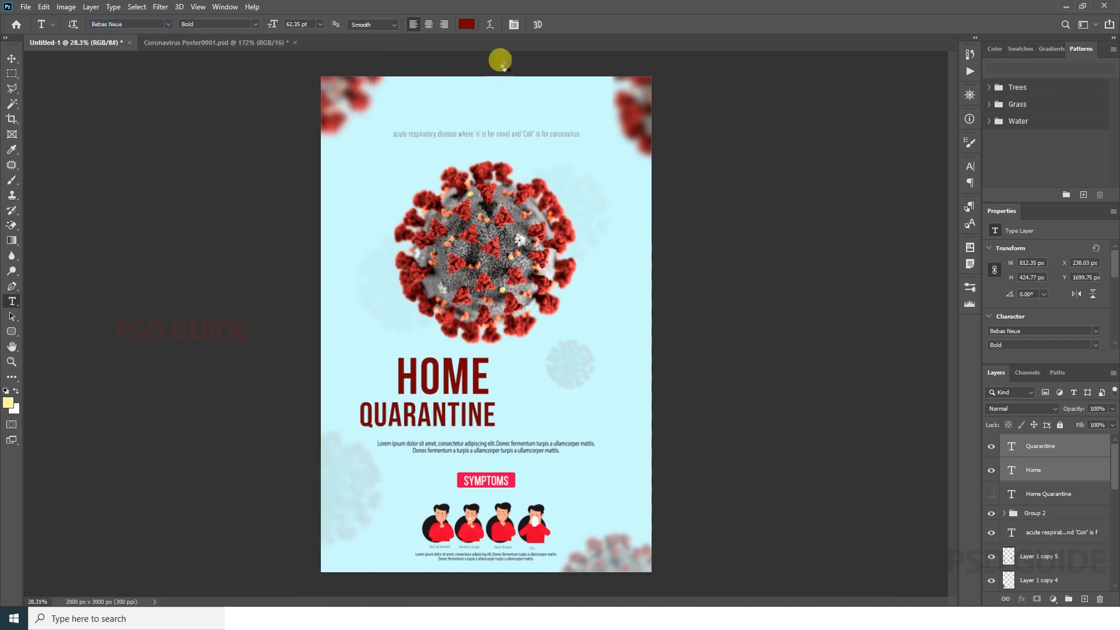
Step: Centre the HOME and QUARANTINE lines horizontally beneath the virus and enlarge them together past the paragraph's width
key("v")
left_click_drag(473, 401, 542, 390)
left_click(266, 24)
left_click_drag(544, 395, 544, 381)
key("ctrl+t")
left_click_drag(609, 464, 680, 470)
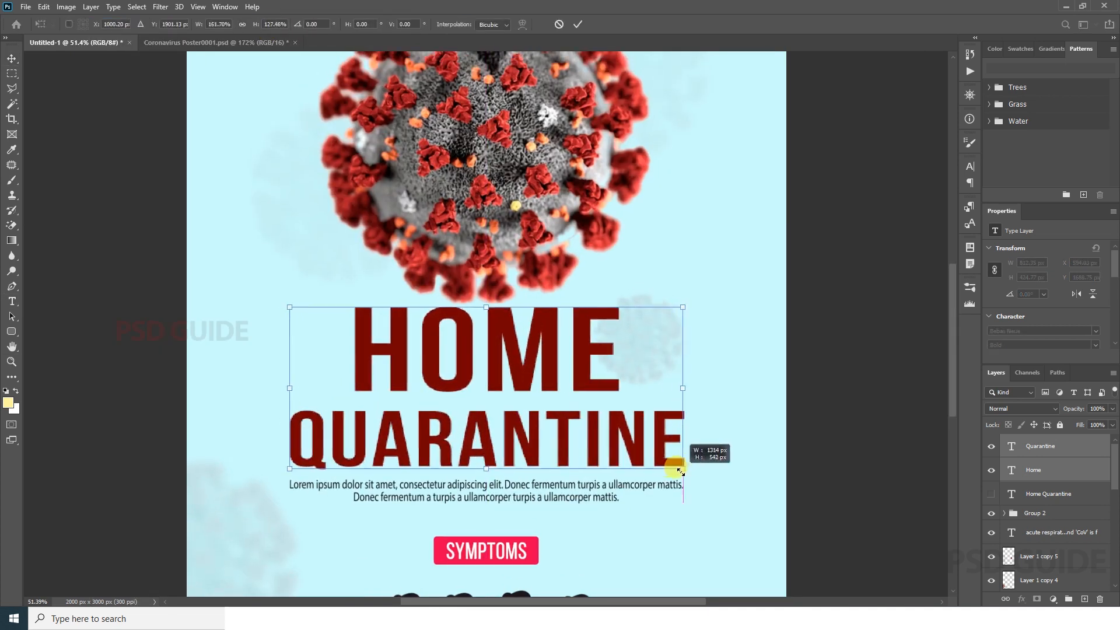
left_click_drag(684, 307, 695, 281)
double_click(575, 366)
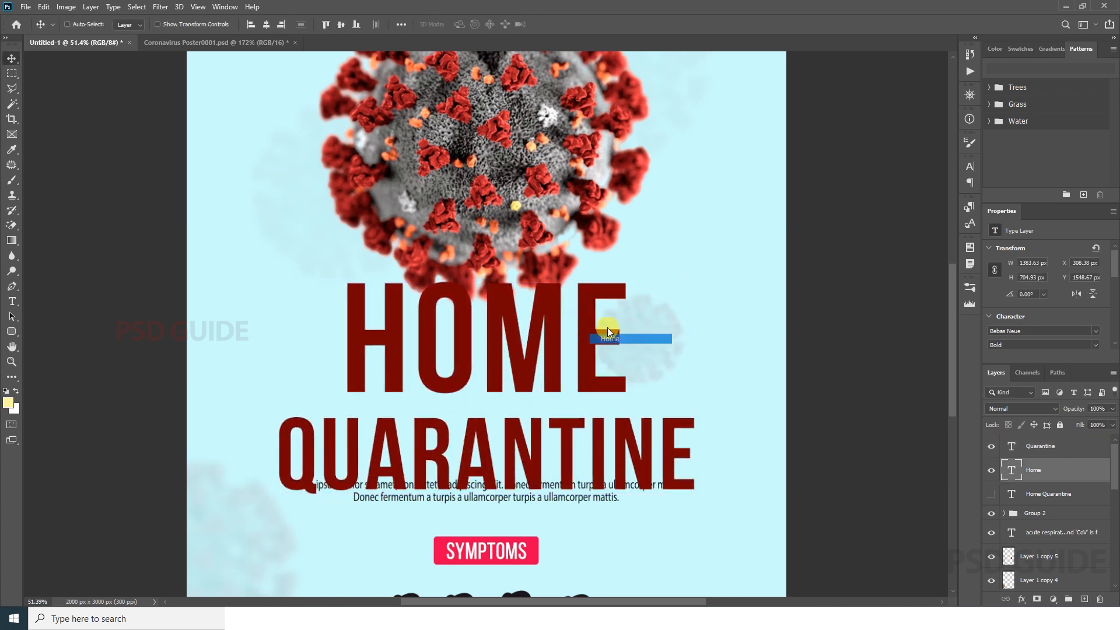
Step: Shrink HOME slightly and bring it closer to QUARANTINE, and scale both lines down to fit above the paragraph
key("ctrl+t")
left_click_drag(624, 273, 612, 288)
left_click_drag(581, 325, 580, 346)
left_click(1040, 447, "ctrl")
key("ctrl+t")
left_click_drag(695, 315, 677, 325)
left_click_drag(575, 410, 573, 397)
key("Return")
key("ctrl+0")
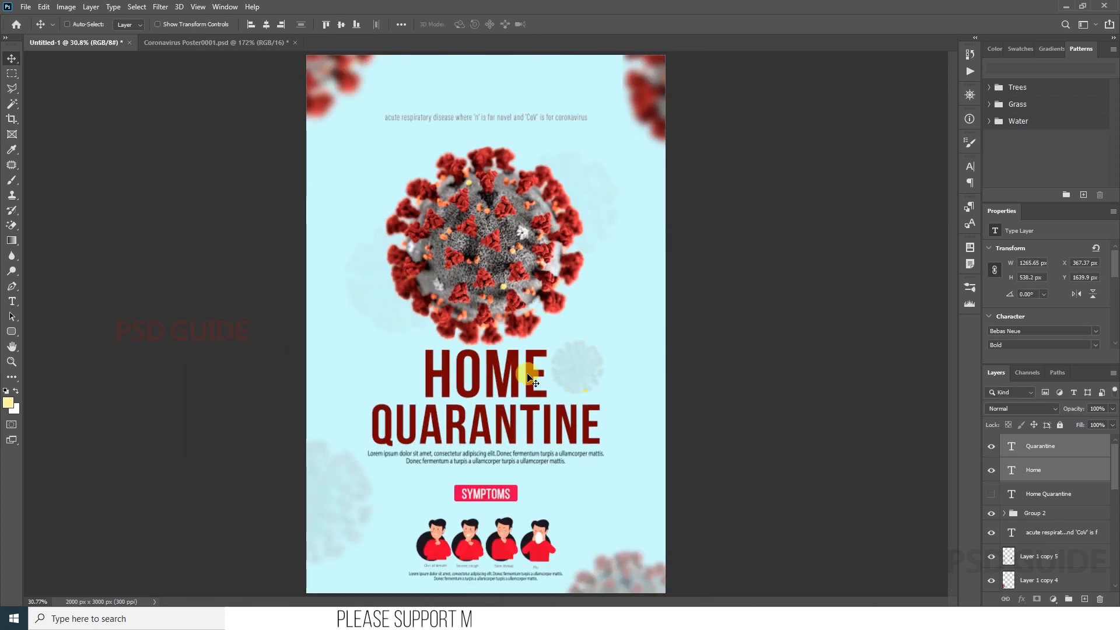
Step: Scale the HOME and QUARANTINE lines together to about 93% between the virus and the paragraph
left_click_drag(532, 379, 525, 285)
key("ctrl+space")
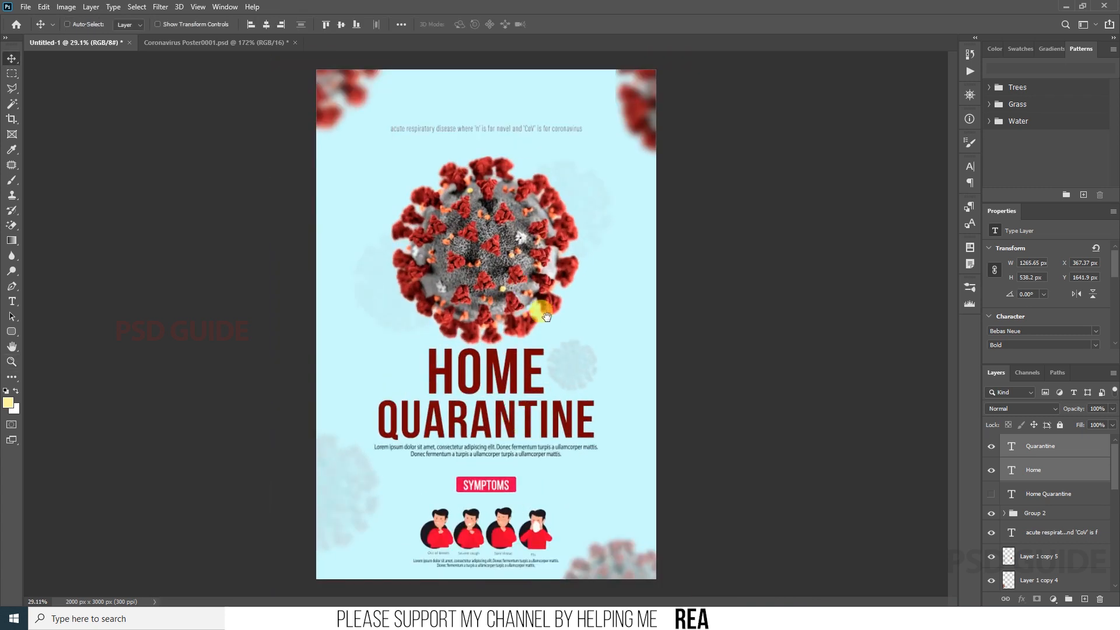
key("ctrl+space")
left_click_drag(495, 424, 518, 406)
key("ctrl+t")
left_click_drag(608, 338, 600, 343)
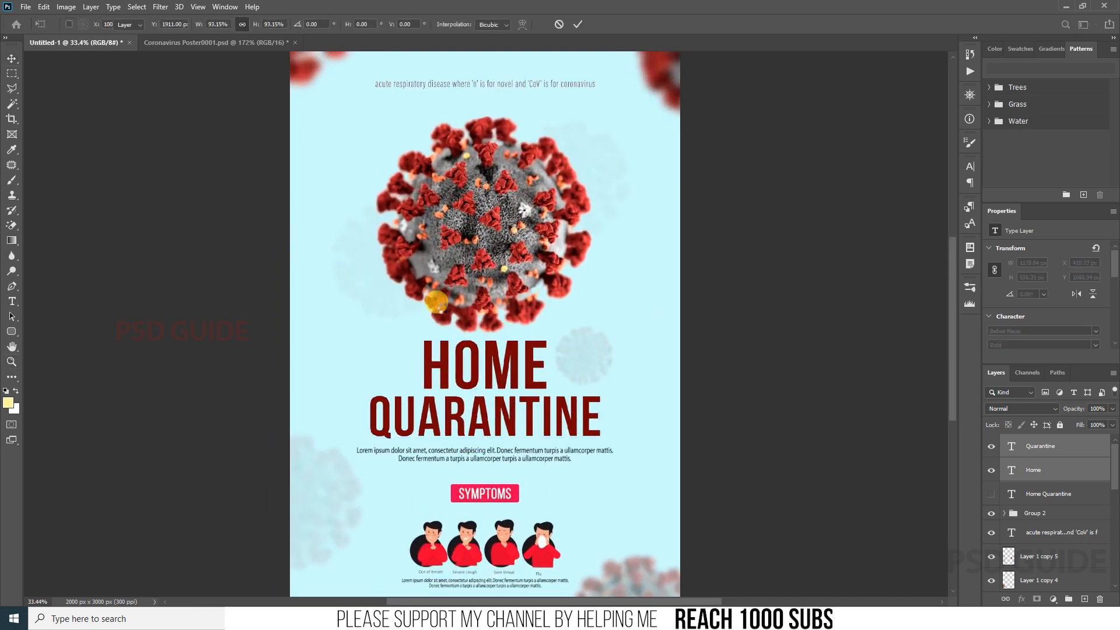
key("Return")
Step: Duplicate the HOME and QUARANTINE lines to the top of the page and delete the copied HOME
key("ctrl+space")
left_click_drag(518, 136, 523, 181)
key("space")
left_click_drag(545, 350, 552, 76)
left_click_drag(523, 438, 553, 232)
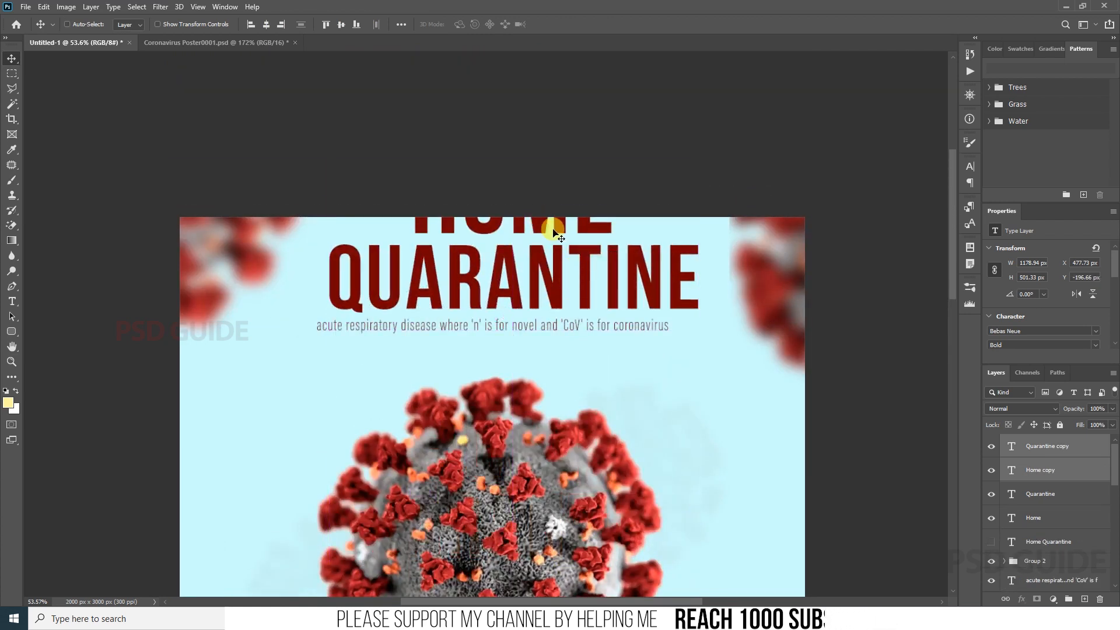
left_click(585, 232)
key("Delete")
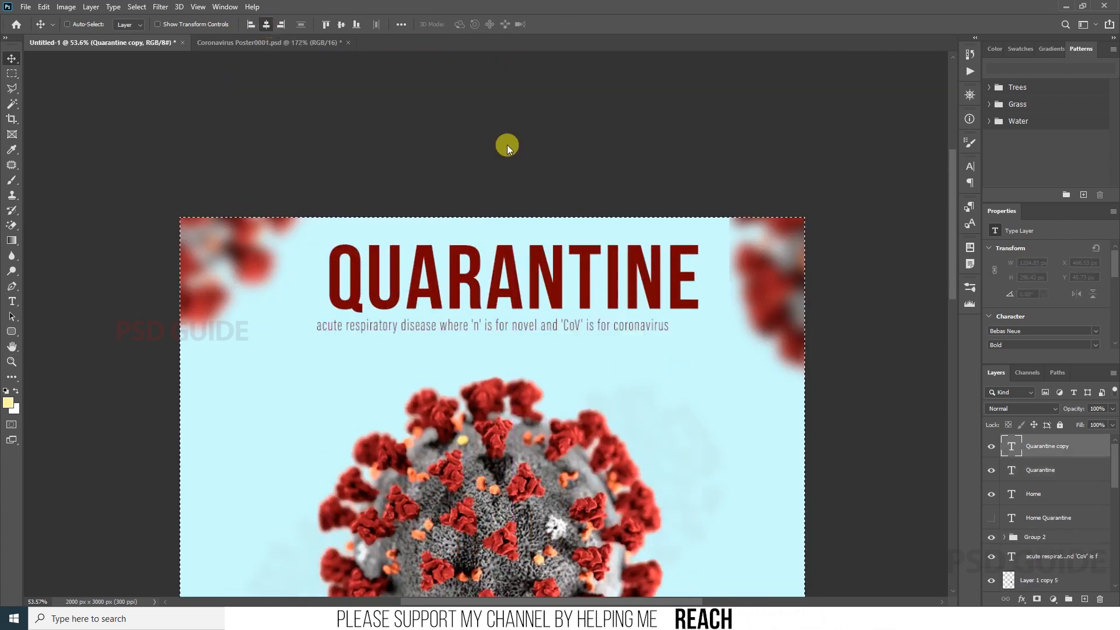
Step: Retype the copied QUARANTINE line as "STOP CORONAVIRUS" and set its font size to 50 pt
double_click(396, 266)
type("STOP CORO")
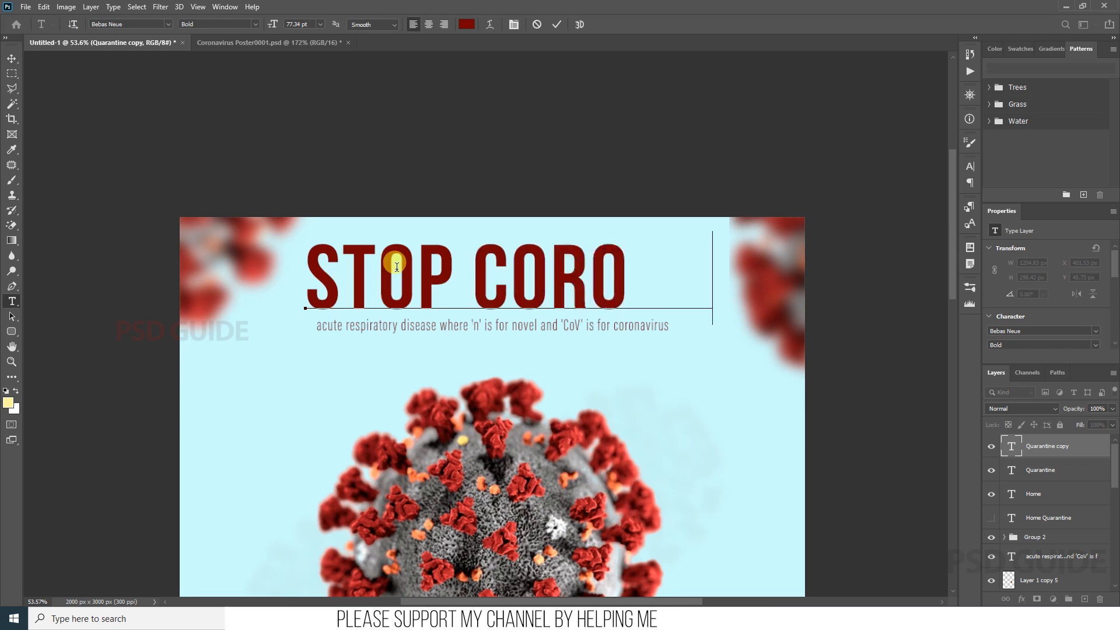
type("NAVIR")
key("ctrl+Return")
left_click(300, 25)
type("60")
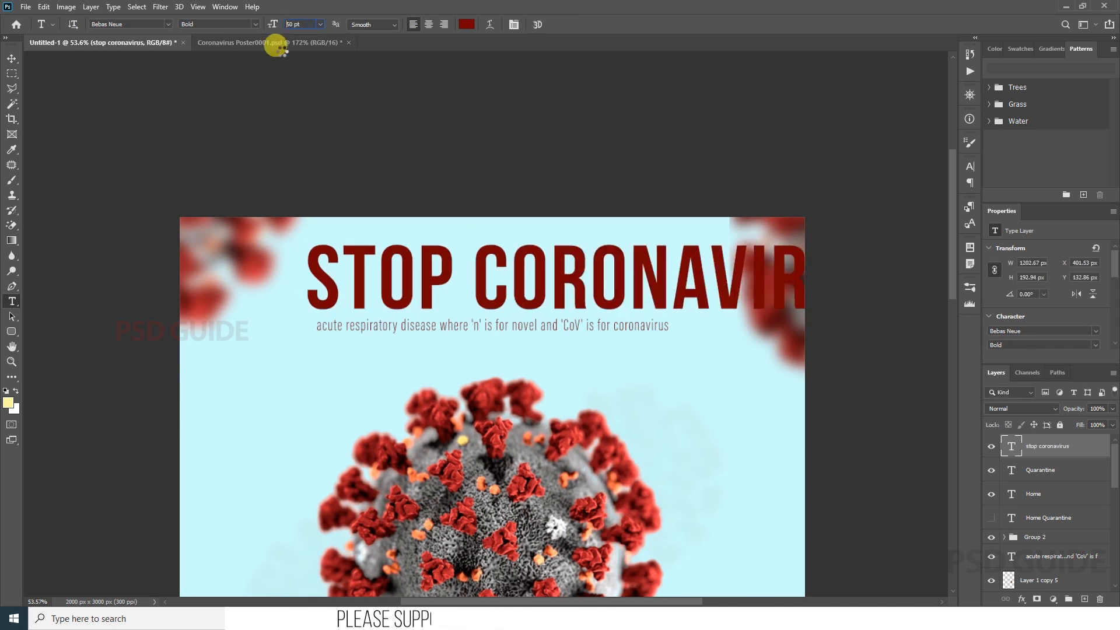
key("Return")
key("v")
Step: Recolour the word CORONAVIRUS in the top heading bright red and centre the heading horizontally on the page
key("t")
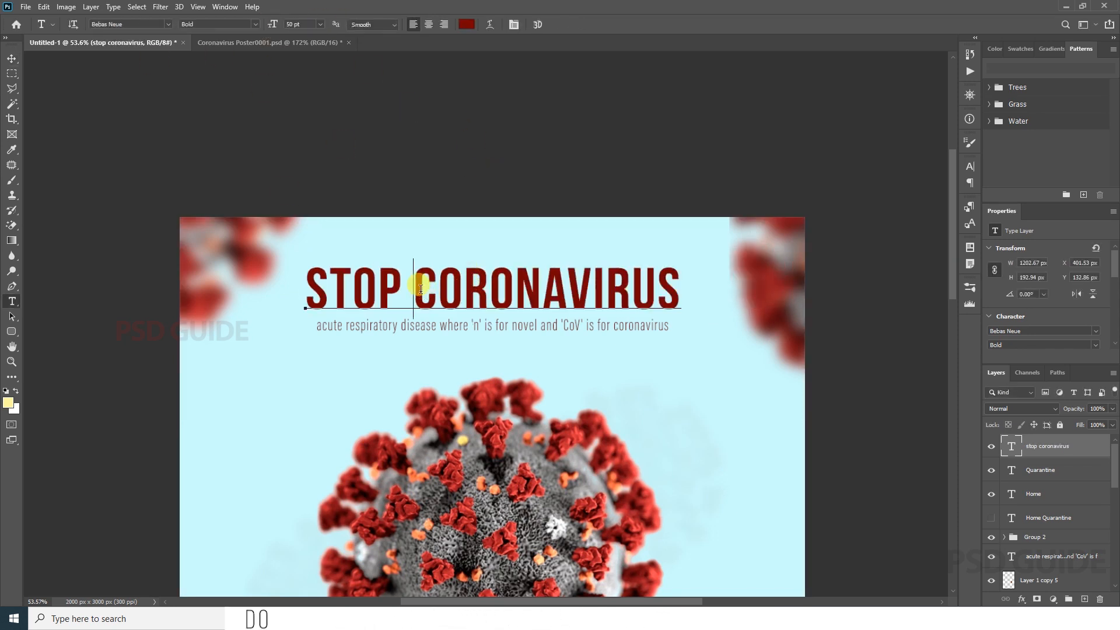
double_click(419, 287)
left_click(8, 402)
left_click(972, 312)
left_click(945, 313)
key("Return")
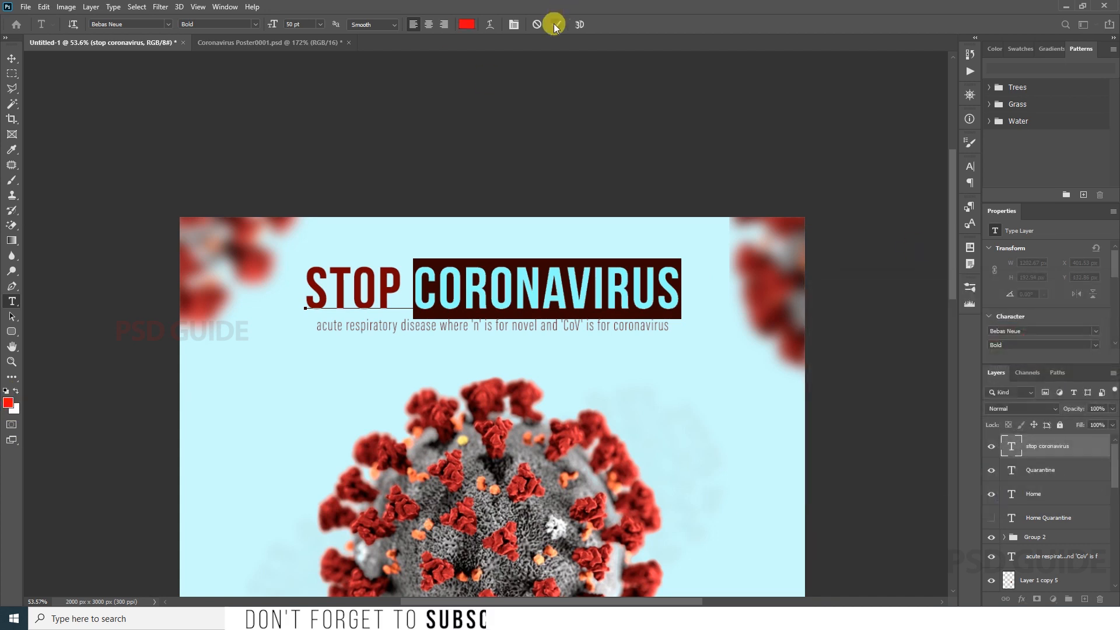
left_click(557, 24)
key("v")
key("ctrl+0")
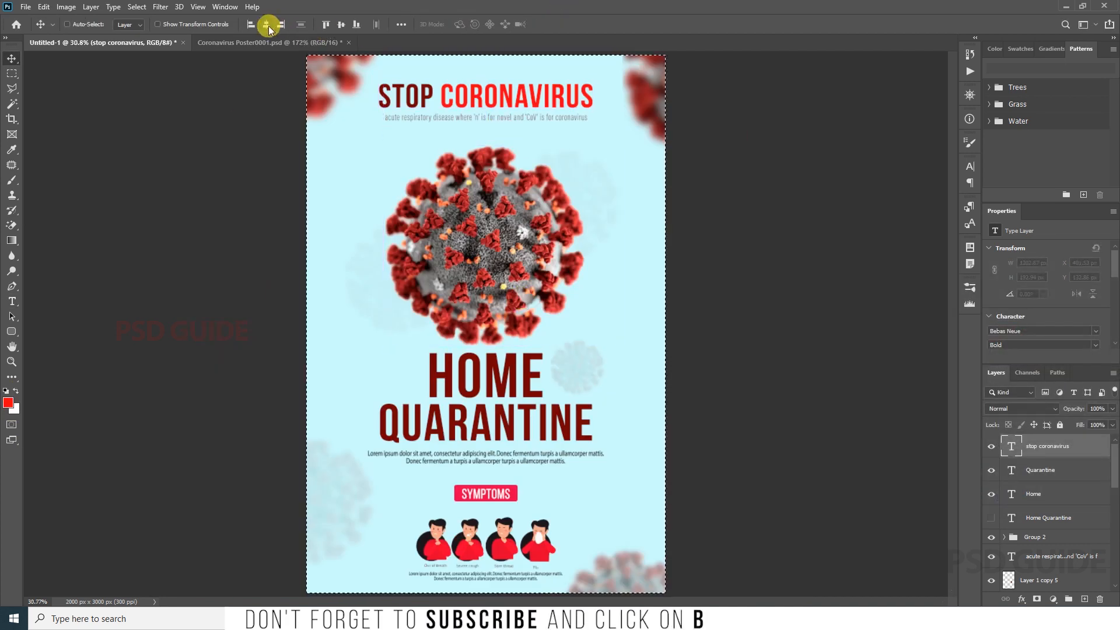
Step: Scale the STOP CORONAVIRUS heading down and reposition it just above the subtitle line
key("z")
left_click_drag(499, 83, 557, 59)
left_click_drag(557, 59, 571, 171)
key("ctrl+t")
left_click_drag(671, 221, 672, 216)
key("Return")
key("v")
left_click_drag(550, 246, 552, 267)
left_click_drag(583, 233, 582, 228)
Step: Scale the subtitle under STOP CORONAVIRUS to about 68% so it fits within the heading's width
key("ctrl+0")
key("z")
left_click_drag(496, 65, 585, 294)
key("v")
left_click(585, 339, "ctrl")
key("ctrl+t")
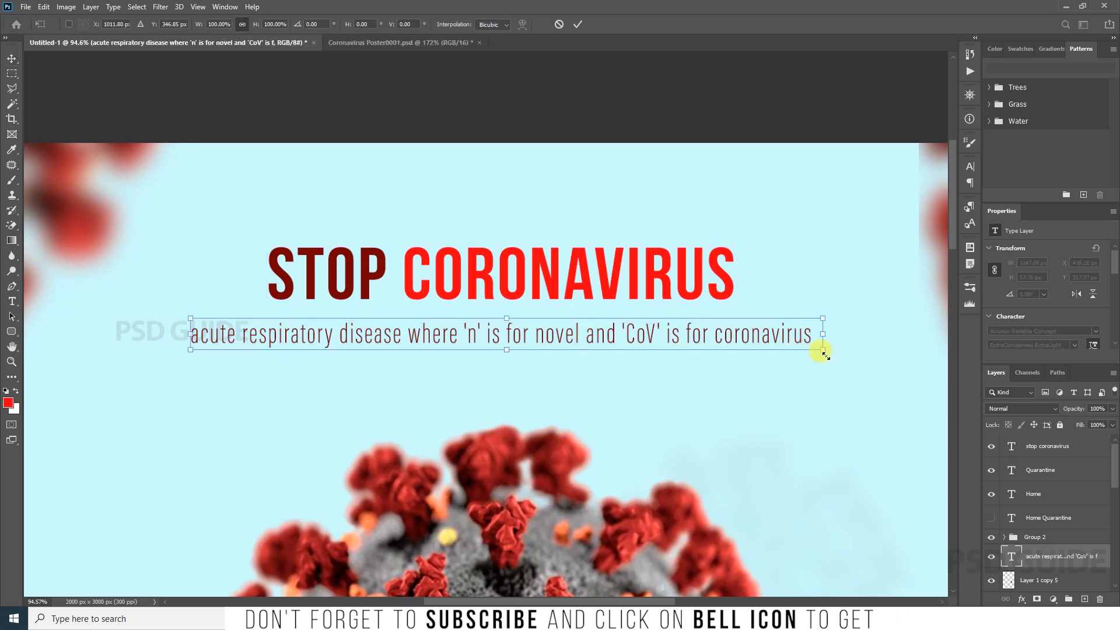
left_click_drag(825, 351, 725, 332)
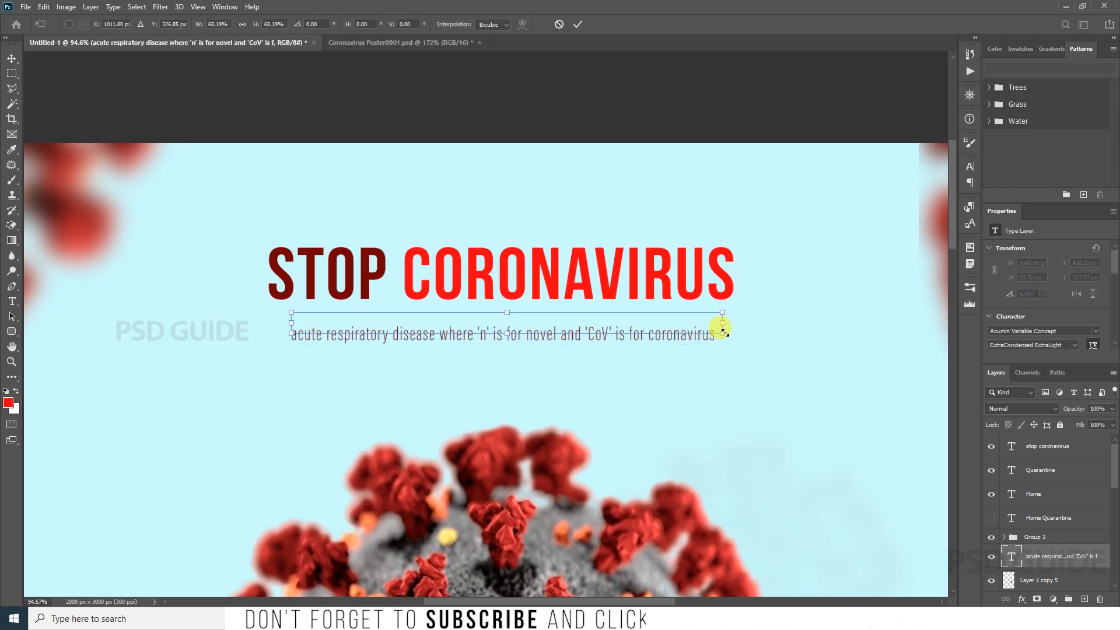
key("Return")
key("ctrl+0")
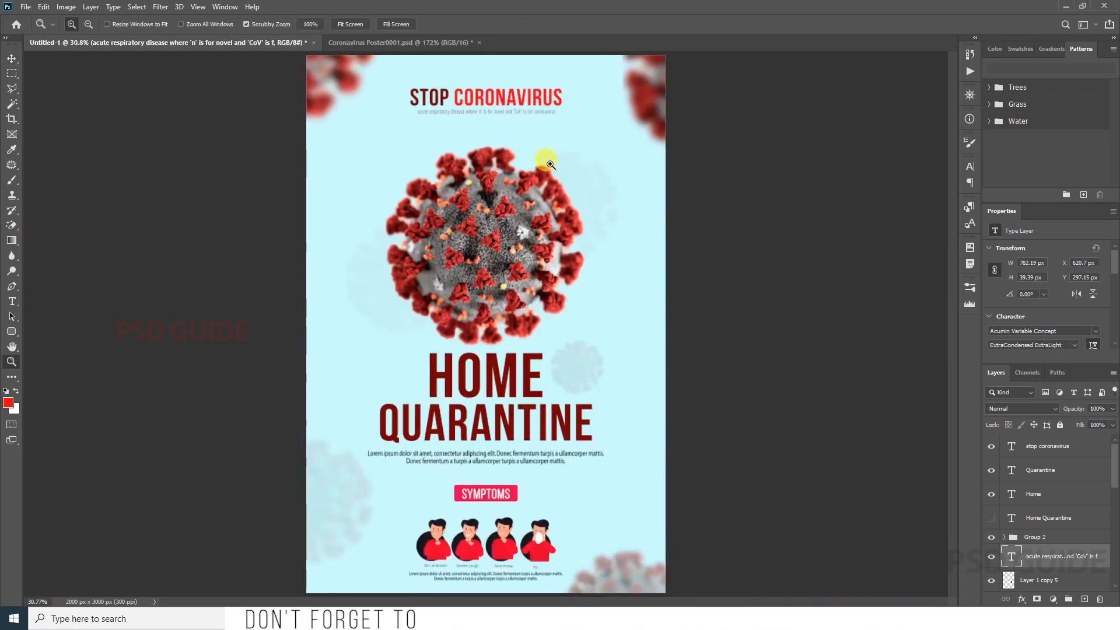
Step: Duplicate the HOME and QUARANTINE lines and enlarge the copies to about 204%
left_click(549, 163)
key("v")
left_click(518, 345, "ctrl")
left_click_drag(522, 413, 551, 394)
left_click(514, 392, "ctrl+shift")
key("ctrl+t")
left_click_drag(603, 331, 725, 284)
key("Return")
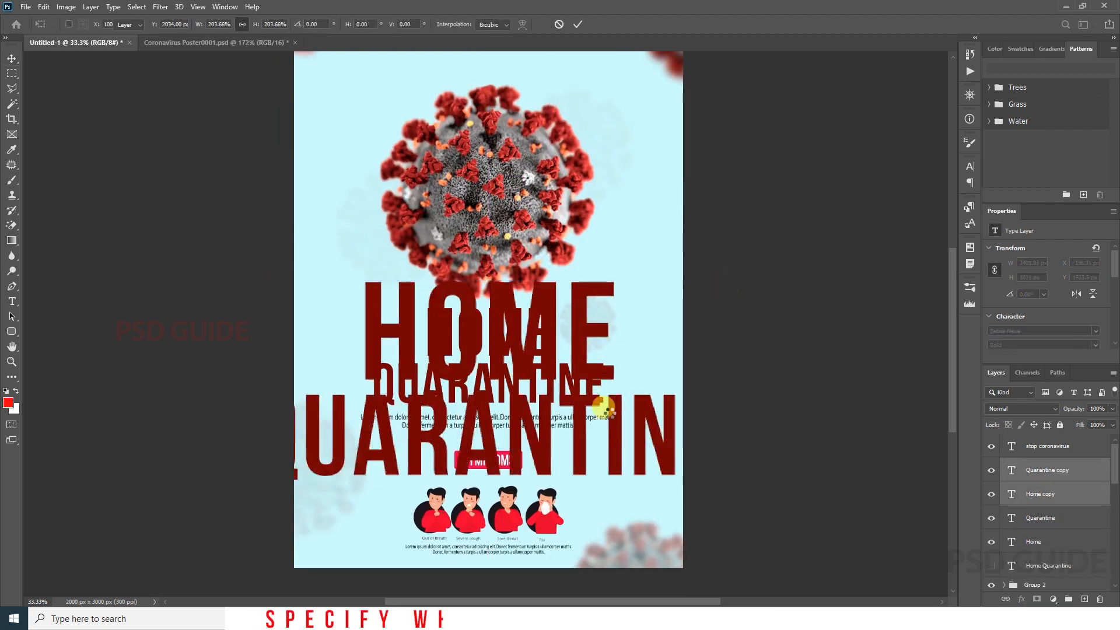
Step: Lower the enlarged HOME QUARANTINE copies' fill to 8% and send them behind the poster artwork, just above the background
left_click_drag(1112, 425, 1062, 442)
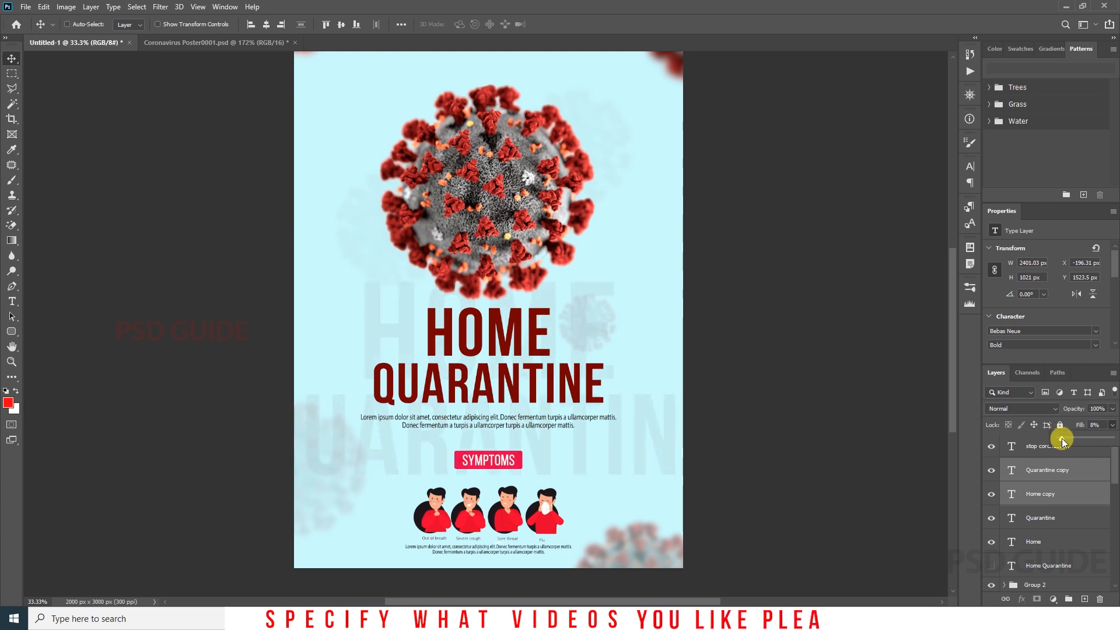
key("ctrl+shift+bracketleft")
key("ctrl+bracketright")
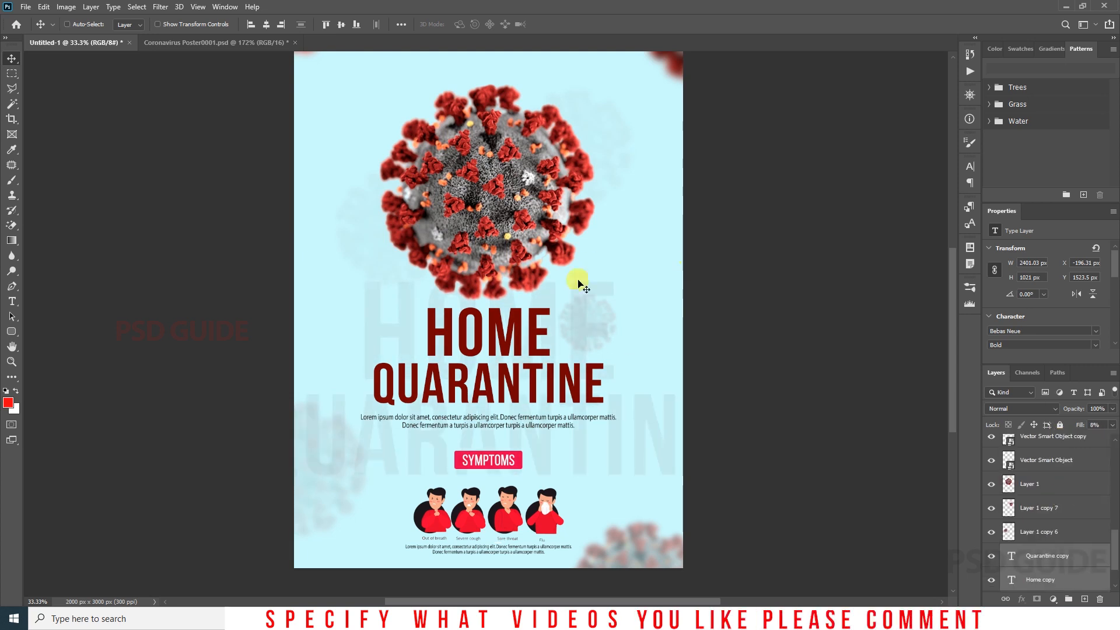
Step: Move the faded HOME QUARANTINE lines down behind the symptoms section
scroll(591, 350, "down", 2)
scroll(586, 403, "up", 5)
scroll(576, 438, "down", 2)
left_click_drag(578, 440, 620, 543)
scroll(537, 493, "down", 3)
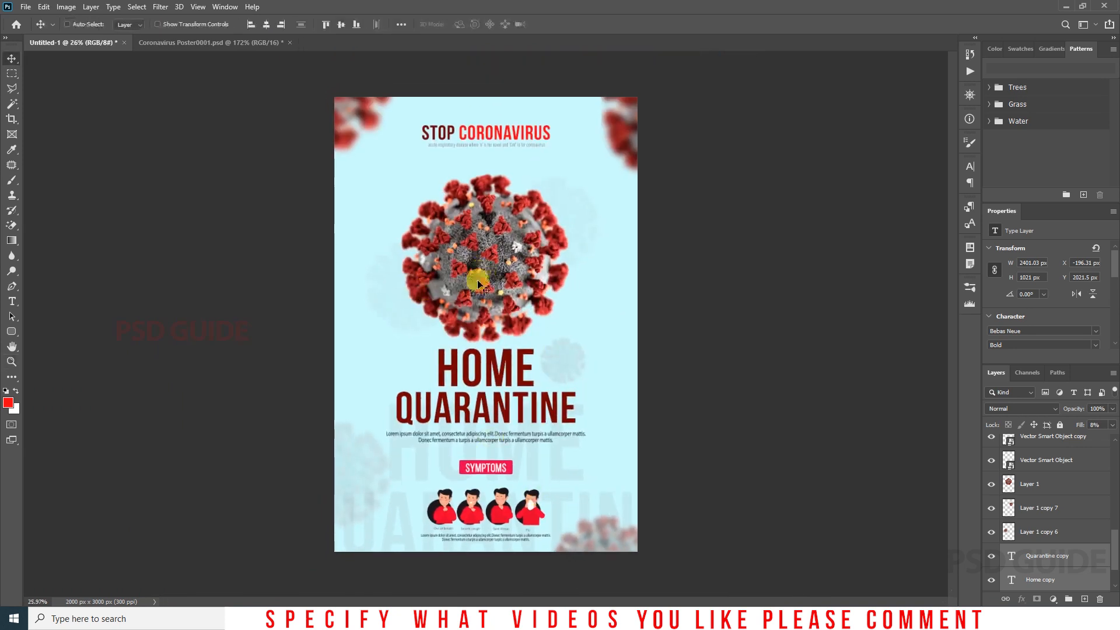
Step: Duplicate the STOP CORONAVIRUS heading above itself, set the copy's fill to 10%, and enlarge it to about 1783 px wide
scroll(496, 99, "up", 4)
scroll(496, 254, "up", 5)
left_click(489, 253, "ctrl")
left_click_drag(507, 248, 498, 204)
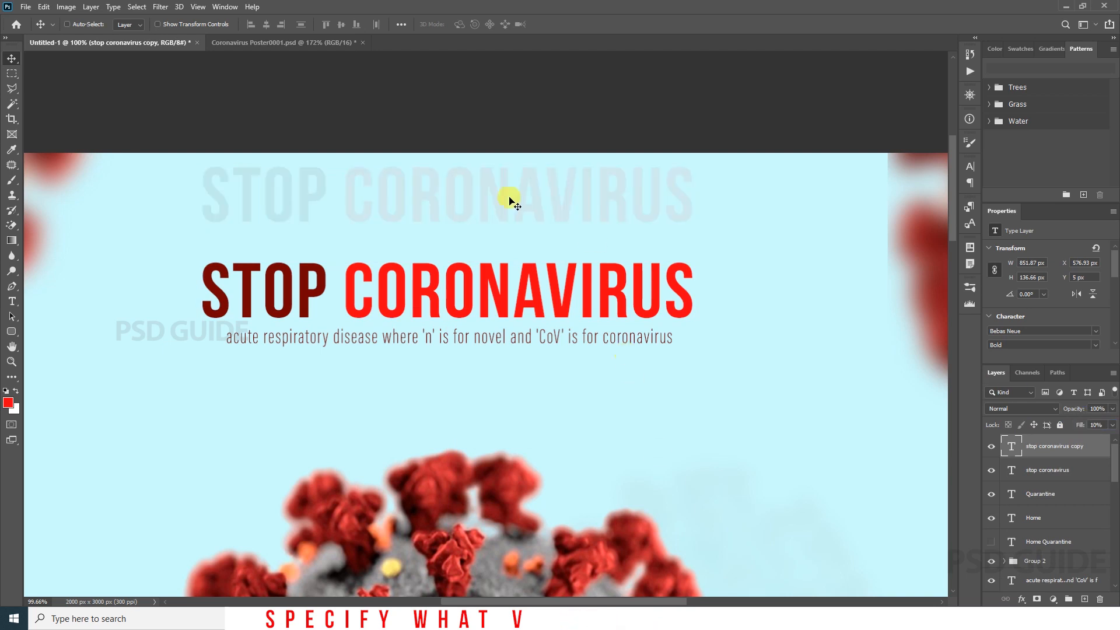
scroll(508, 195, "down", 3)
key("ctrl+t")
left_click_drag(625, 262, 697, 264)
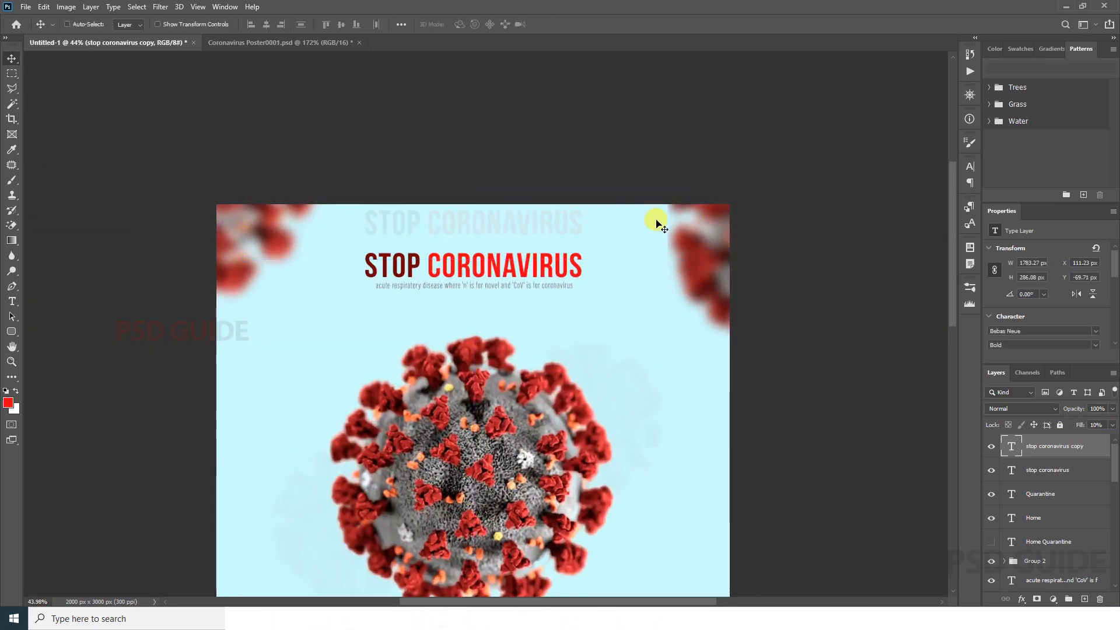
Step: Lower the enlarged STOP CORONAVIRUS copy's fill to 8% and move it partly off the page's upper-left corner
left_click_drag(657, 223, 723, 234)
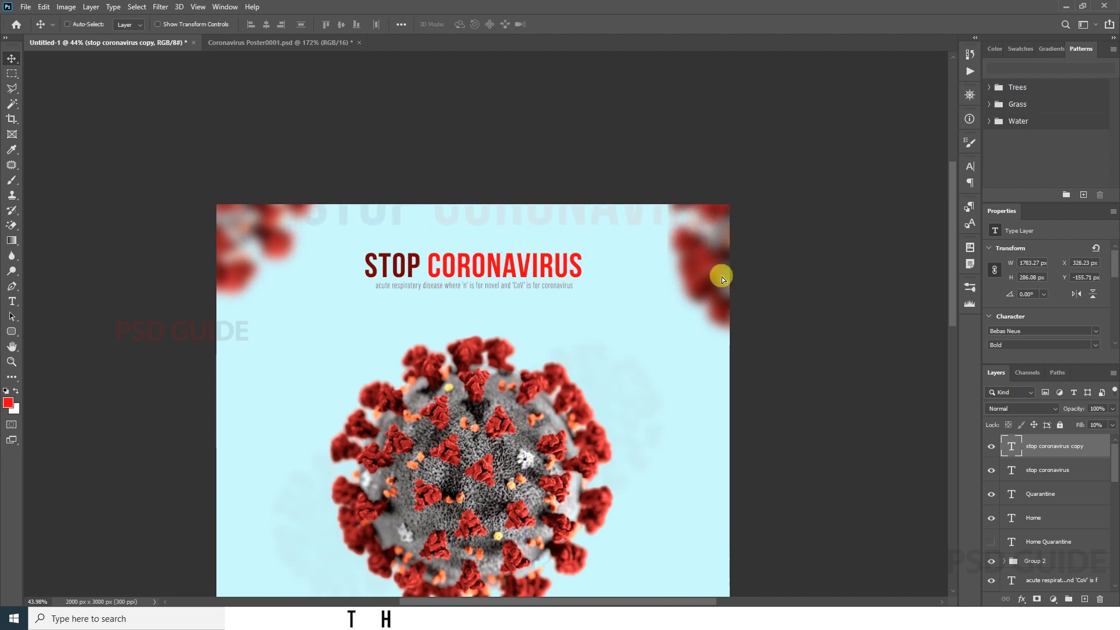
left_click_drag(722, 279, 710, 318)
right_click(531, 363, "ctrl")
left_click(548, 369)
left_click_drag(606, 150, 635, 170)
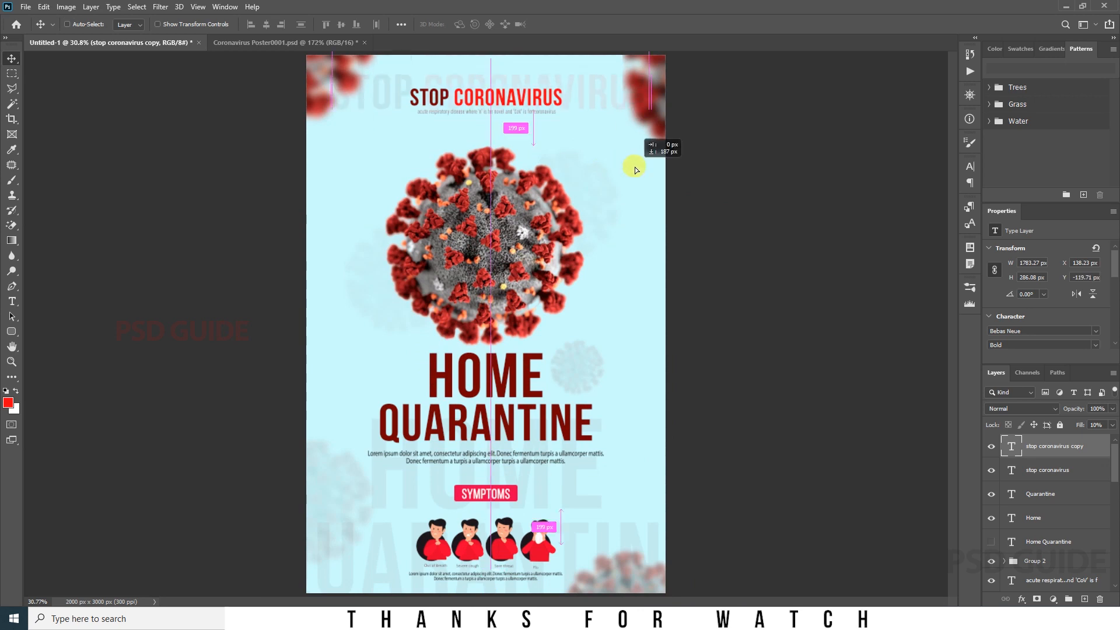
left_click_drag(1060, 442, 1063, 439)
mouse_move(660, 171)
left_mouse_down()
mouse_move(640, 340)
mouse_move(665, 166)
left_mouse_up()
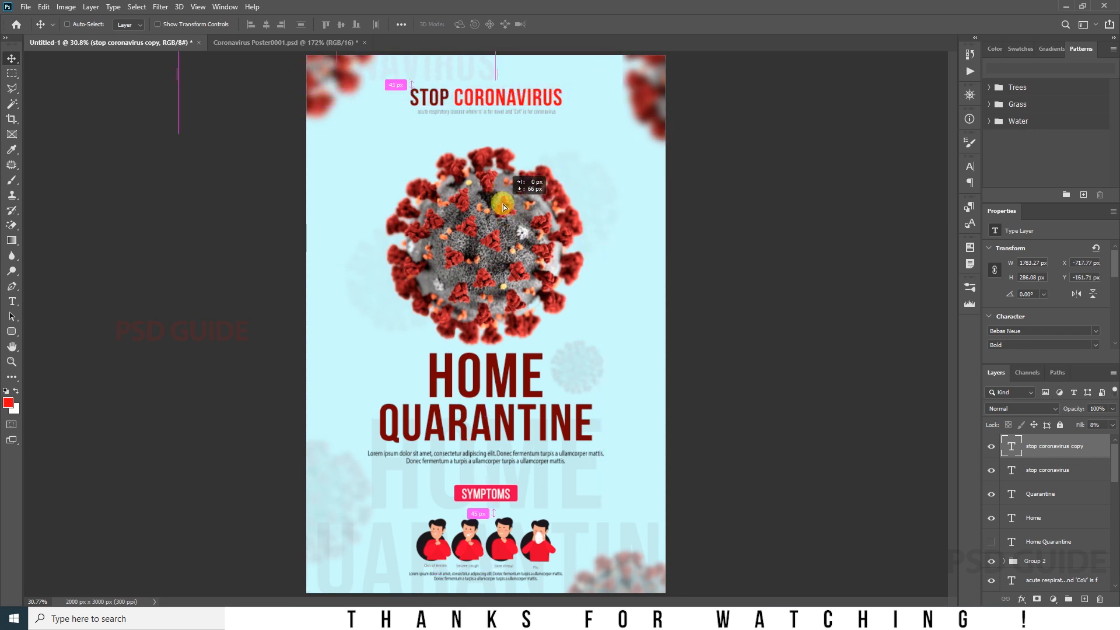
left_click_drag(452, 88, 374, 280)
Step: Duplicate the faded STOP CORONAVIRUS text and place the copy at the page's right edge beside the main virus
left_click_drag(215, 242, 632, 424)
key("ctrl+0")
left_click_drag(583, 242, 563, 222)
left_click_drag(532, 205, 543, 204)
left_click_drag(671, 219, 578, 269)
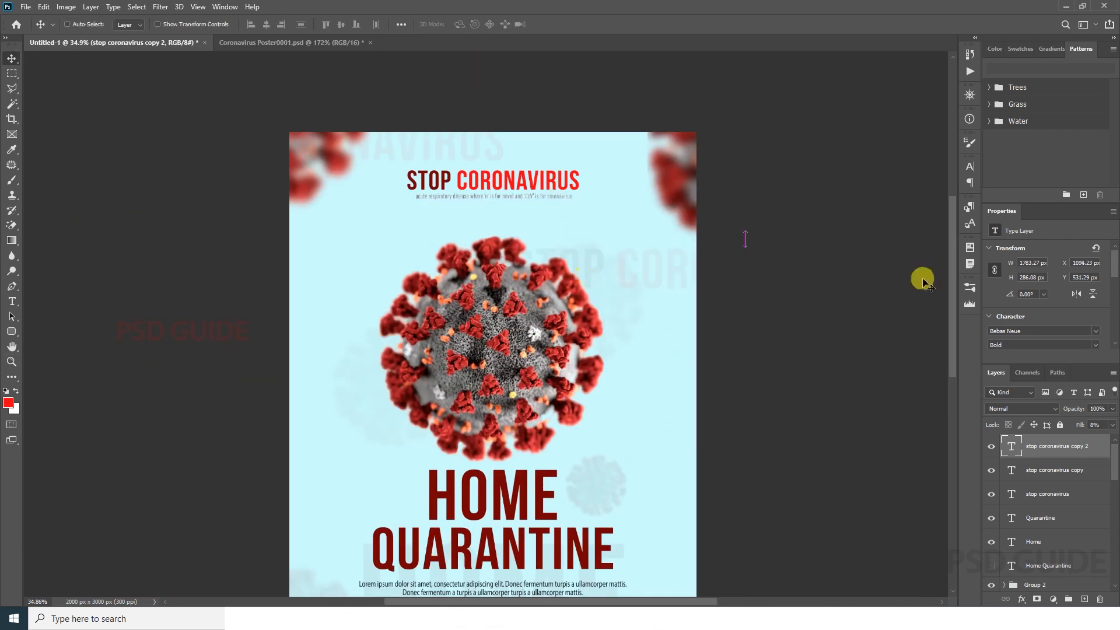
left_click_drag(840, 319, 840, 319)
key("ctrl+0")
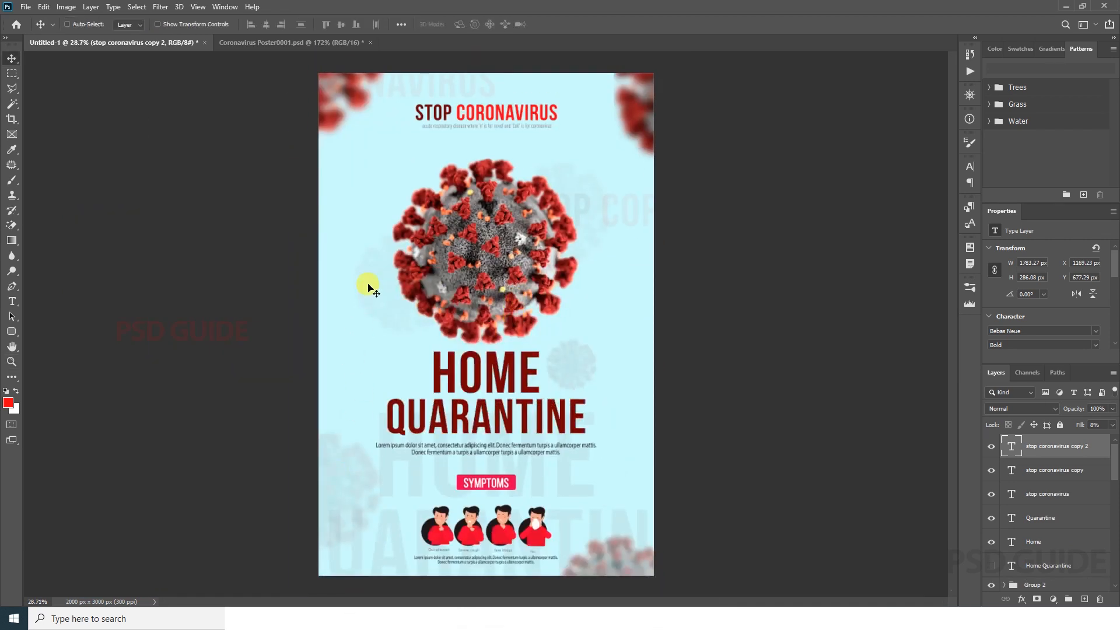
Step: Duplicate the main virus photo, shrink the copy to about 407 × 344 px, and place it at the page's left edge near HOME
left_click_drag(474, 392, 489, 375)
right_click(557, 384)
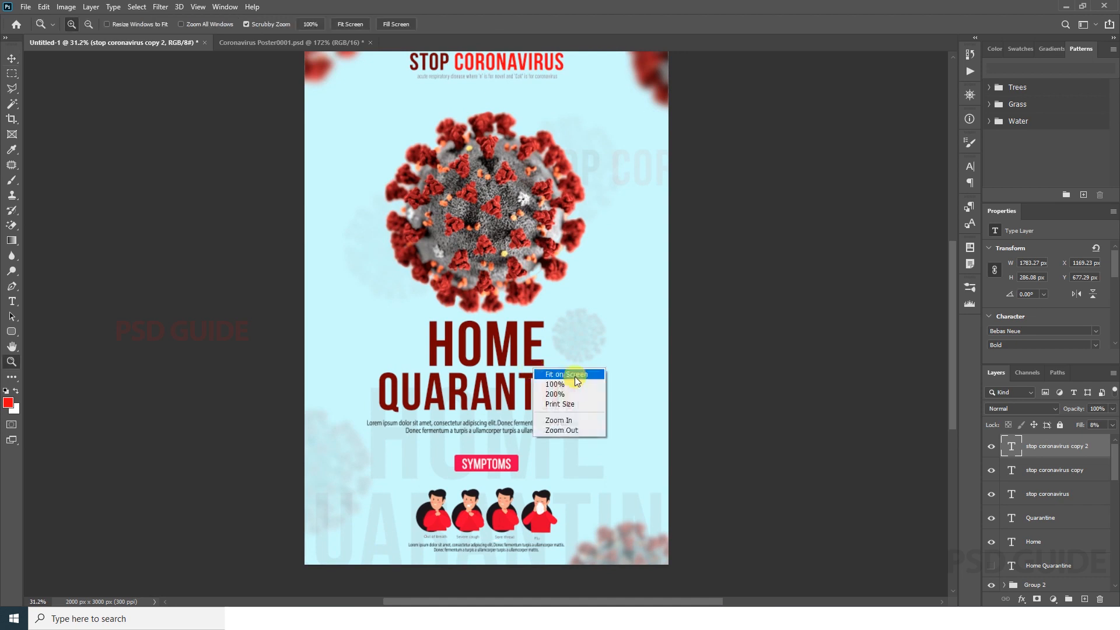
left_click(575, 376)
left_click_drag(483, 229, 399, 328)
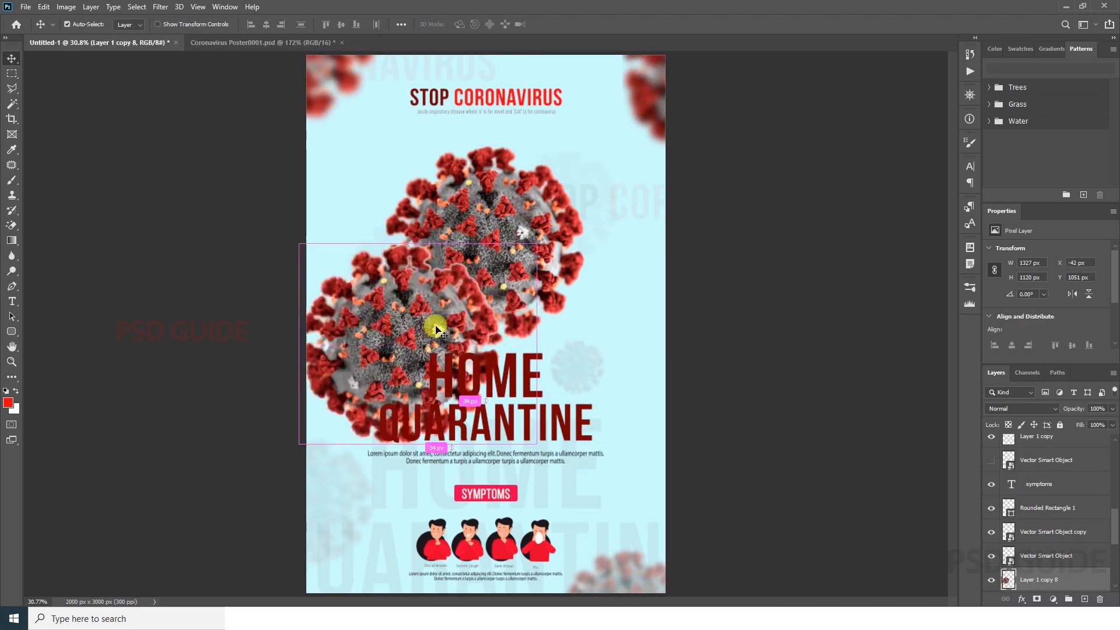
key("ctrl+t")
left_click_drag(537, 244, 446, 302)
key("Return")
left_click_drag(520, 327, 470, 344)
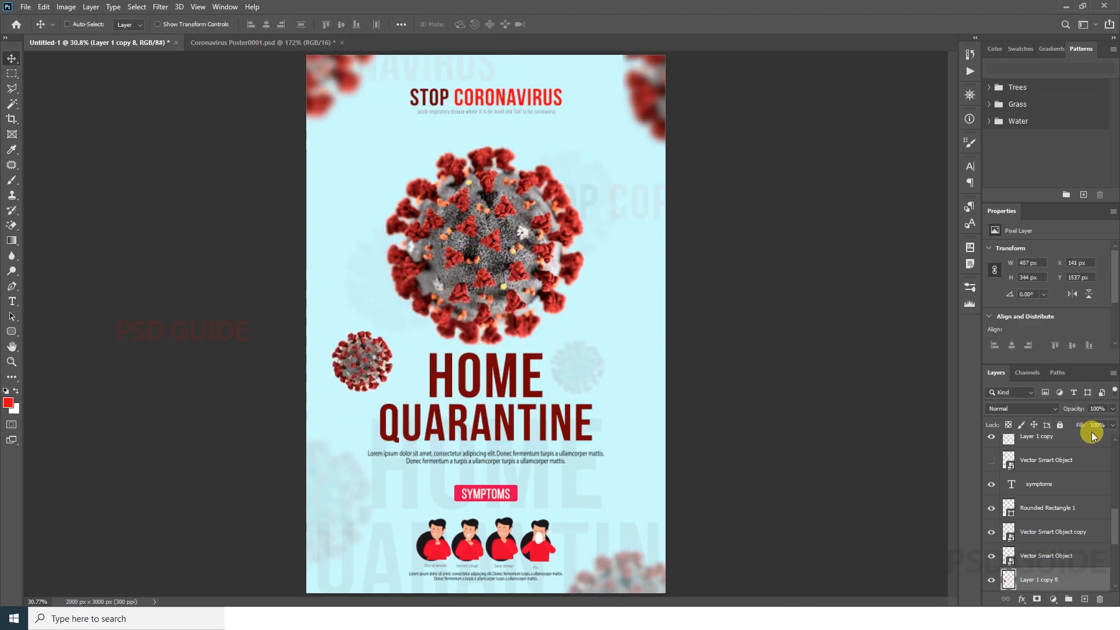
left_click_drag(396, 346, 366, 301)
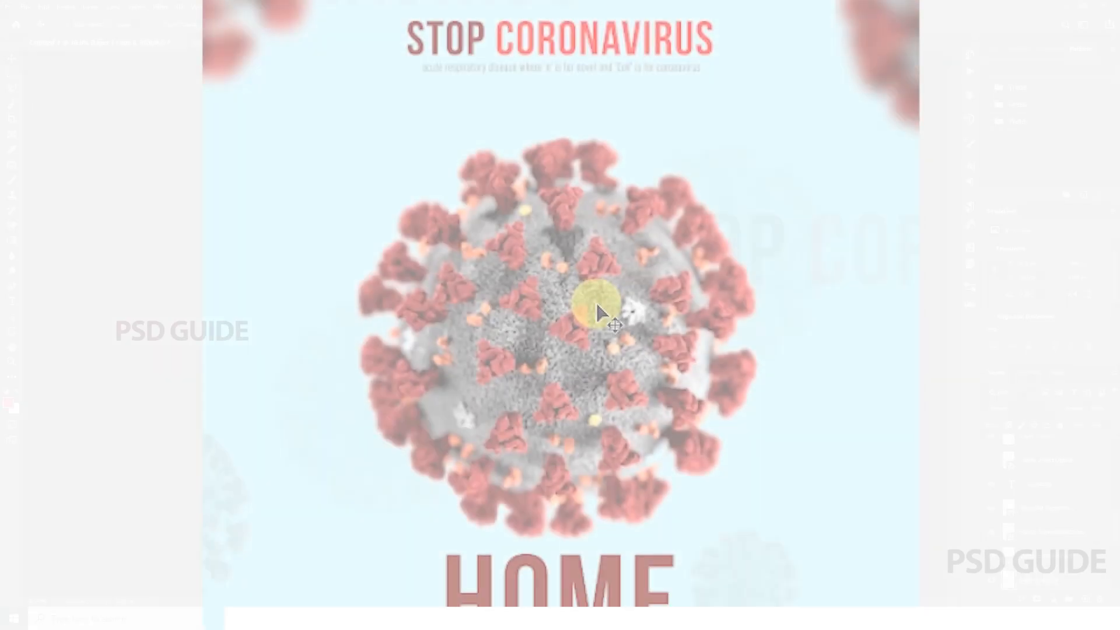